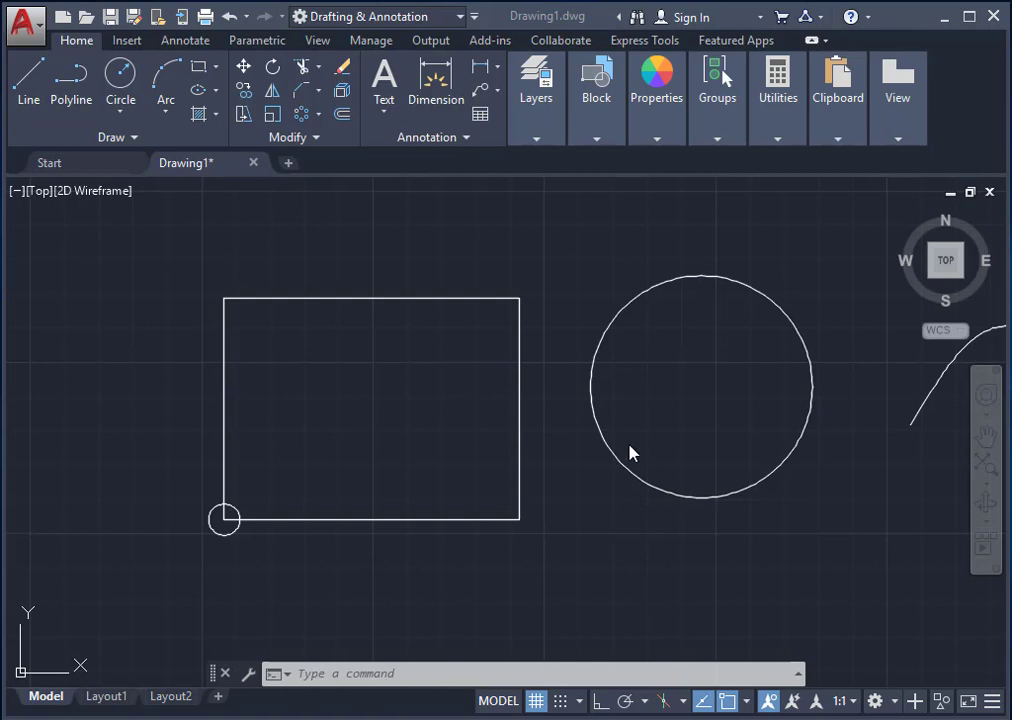
- Show the Rectangular, Path and Polar Array choices from the Modify panel's Array dropdown
click(319, 116)
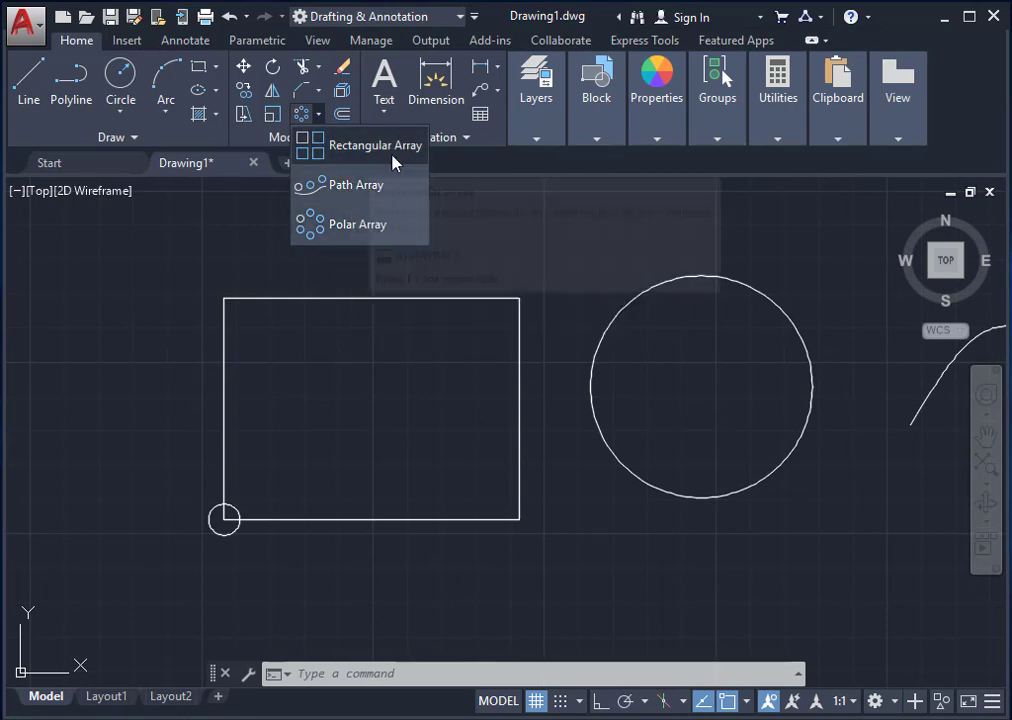
click(533, 268)
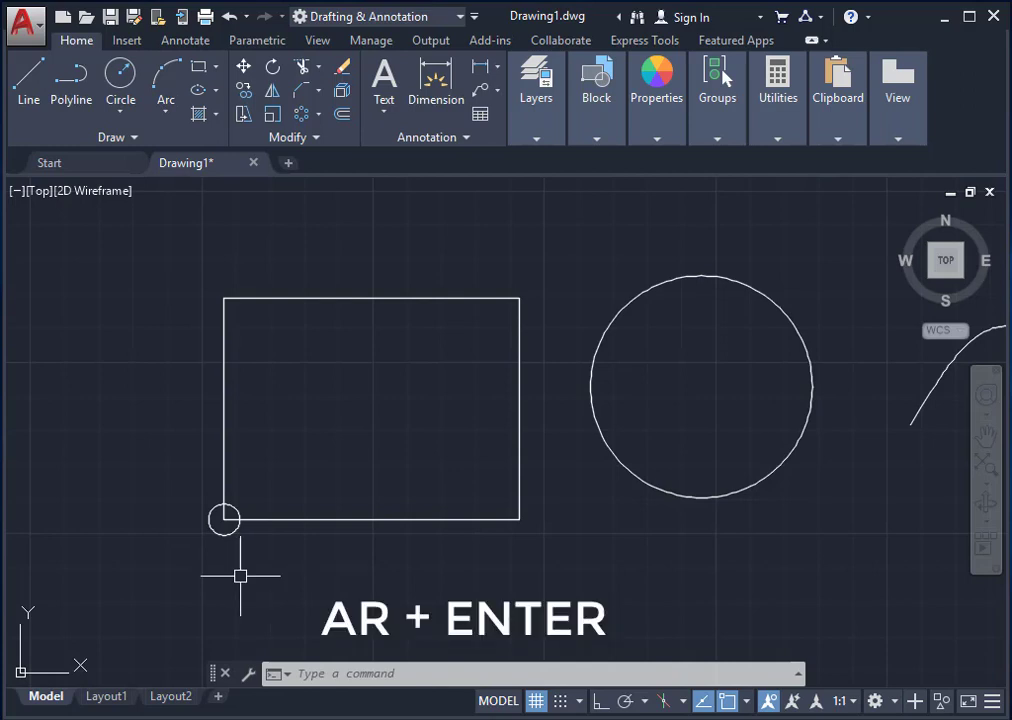
click(318, 115)
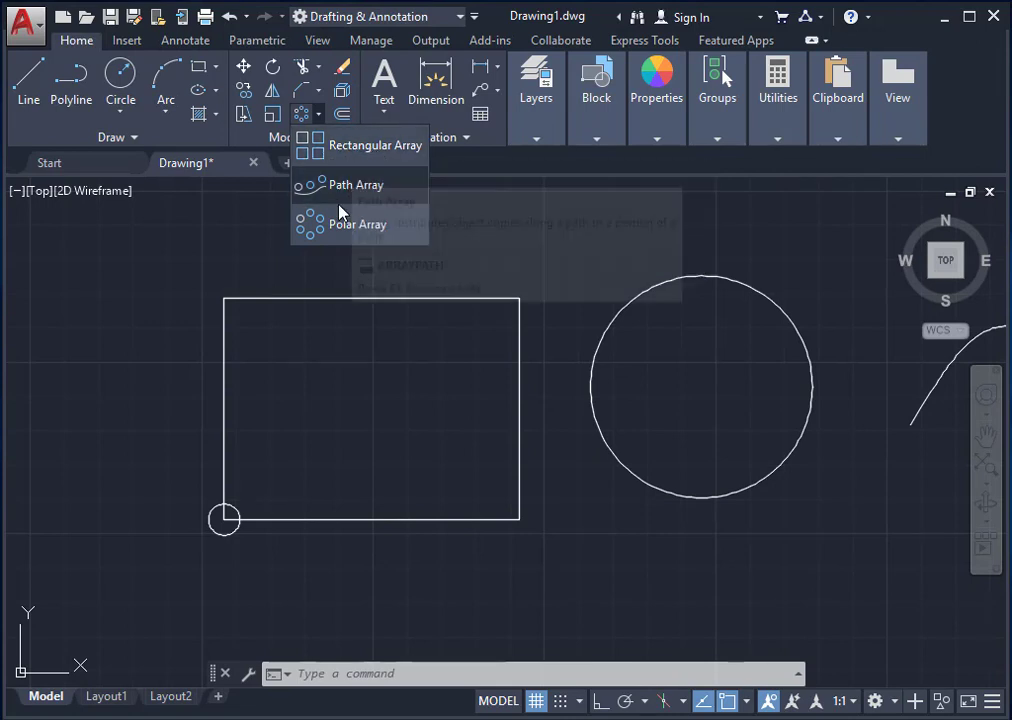
- Make the default 4-by-3 rectangular array of the small corner circle, then undo it and cancel
click(351, 152)
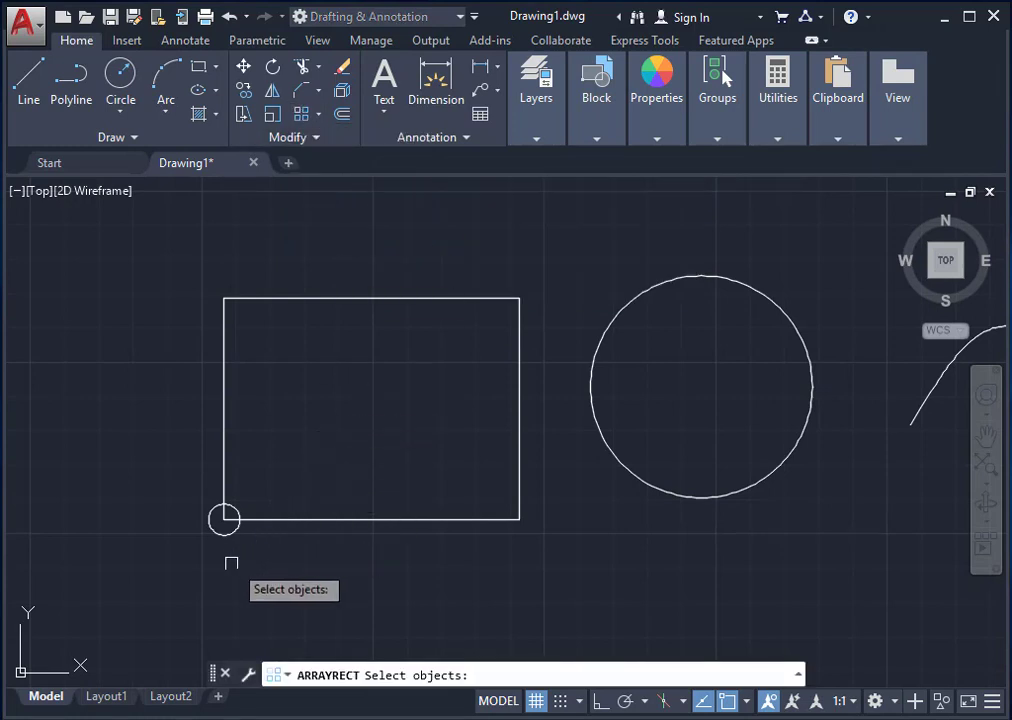
click(223, 520)
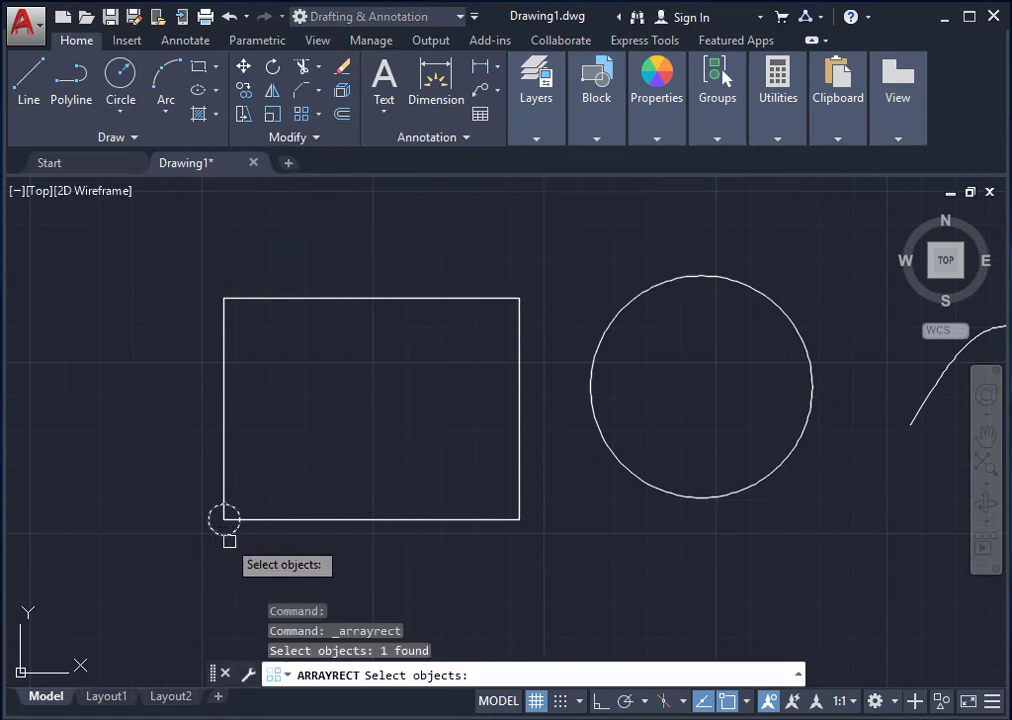
key(Return)
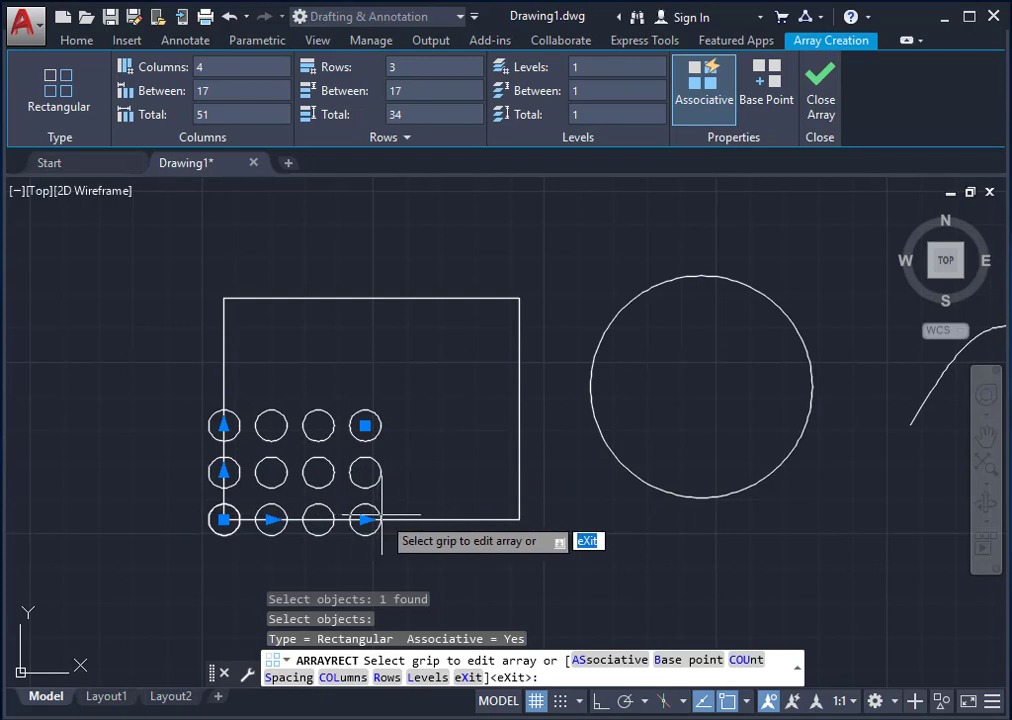
key(ctrl+z)
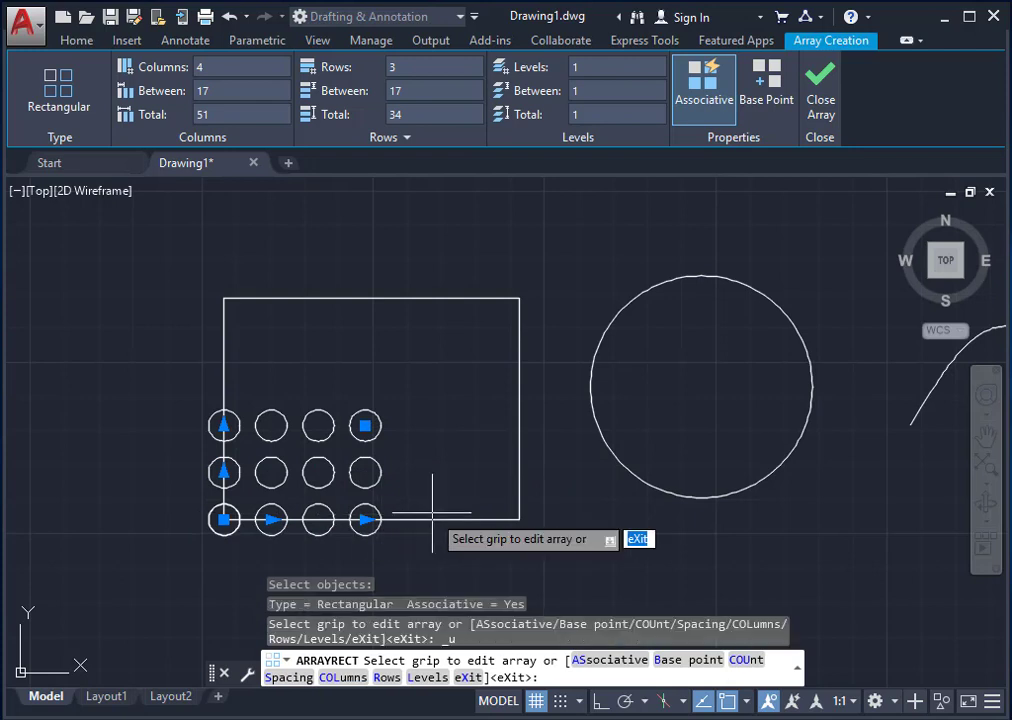
key(ctrl+z)
key(Escape)
key(Escape)
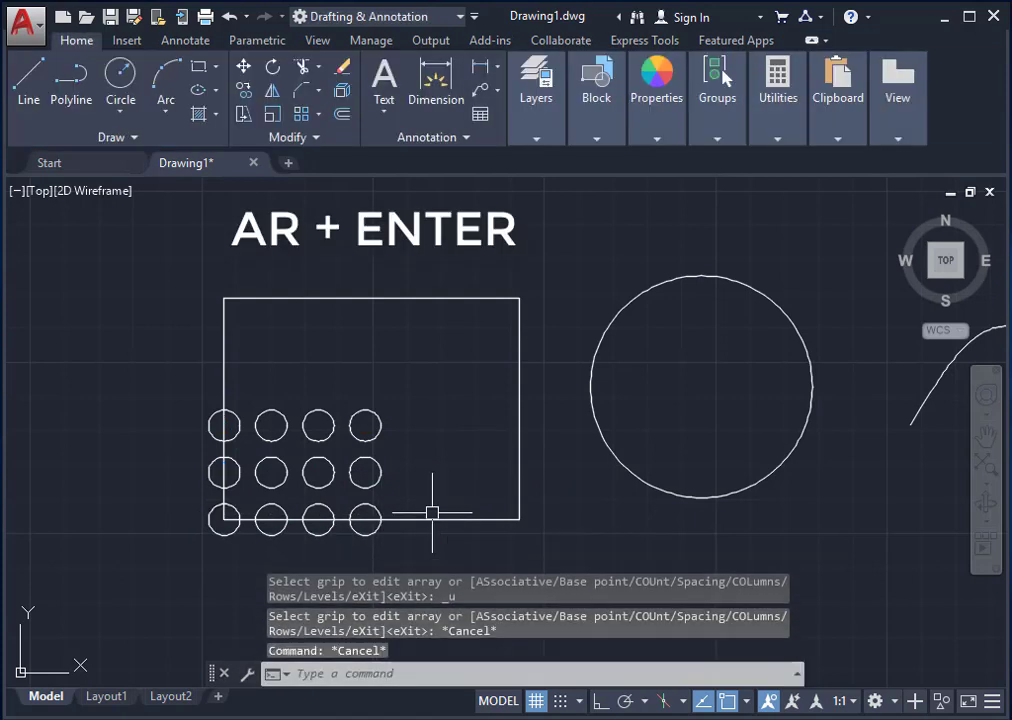
- Undo the grid and recreate the 4-by-3 rectangular array of the corner circle via AR
key(ctrl+z)
key(Escape)
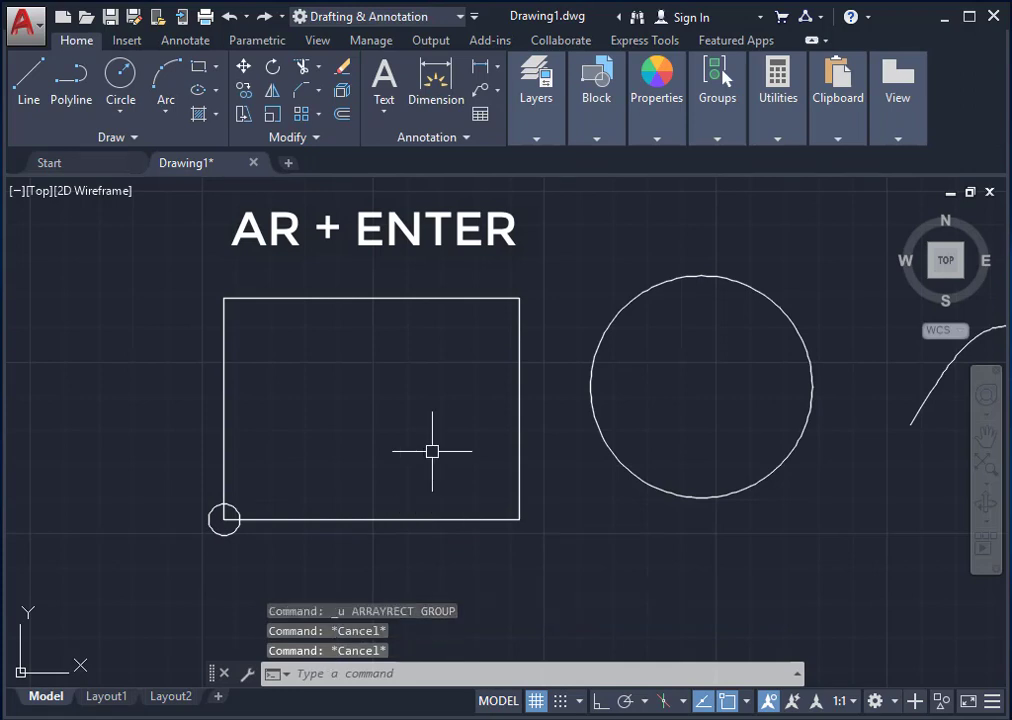
text(ar)
key(Return)
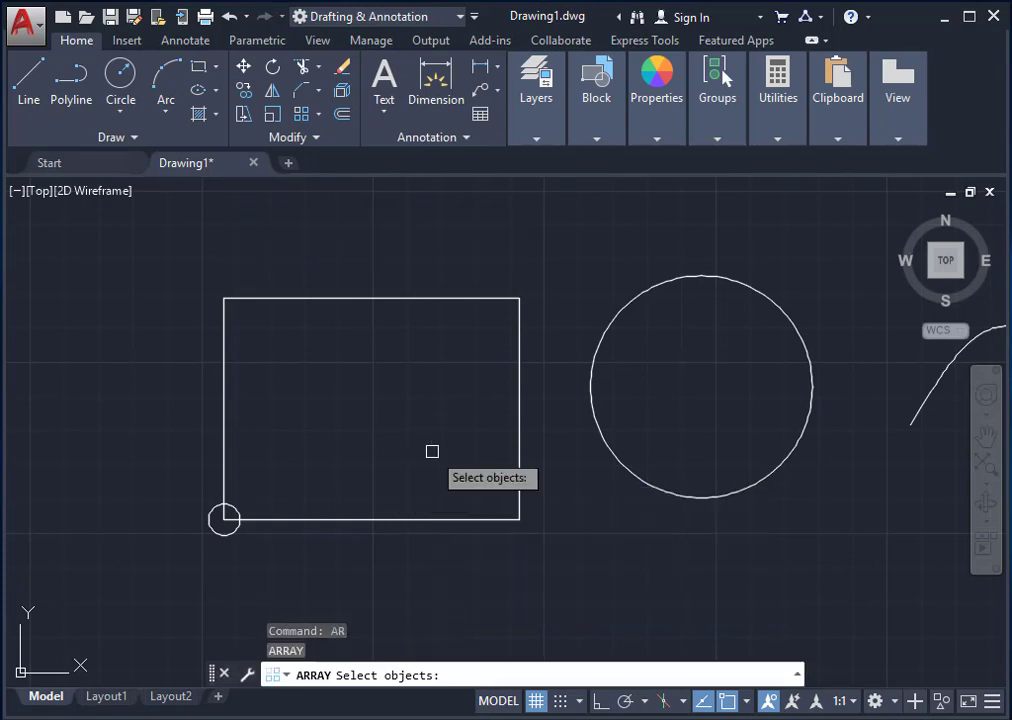
click(224, 534)
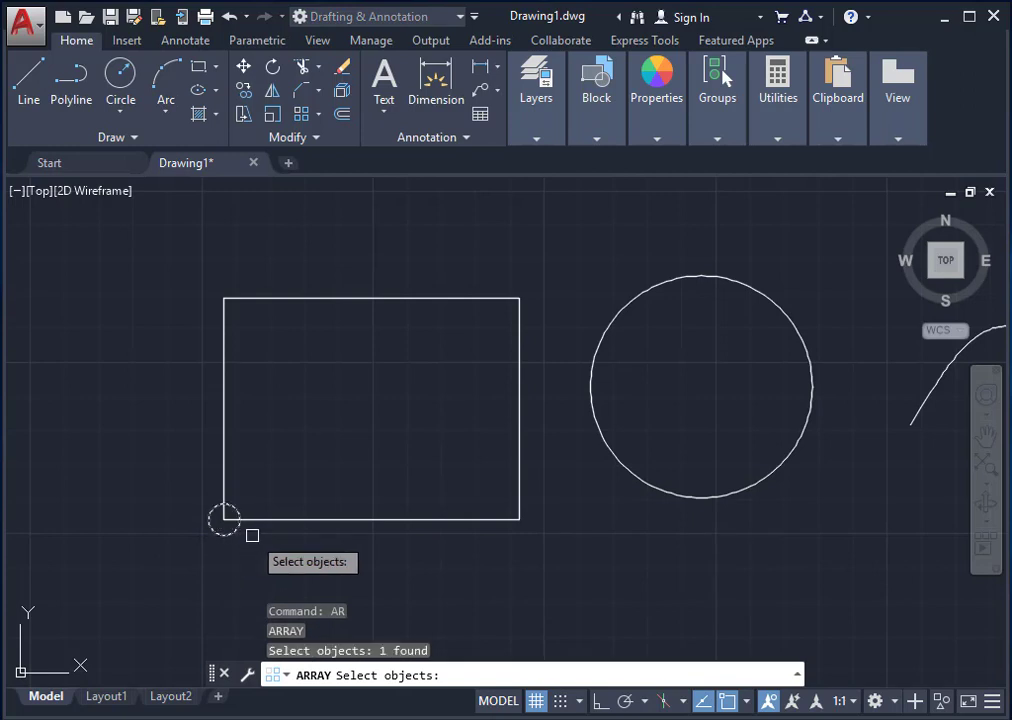
key(Return)
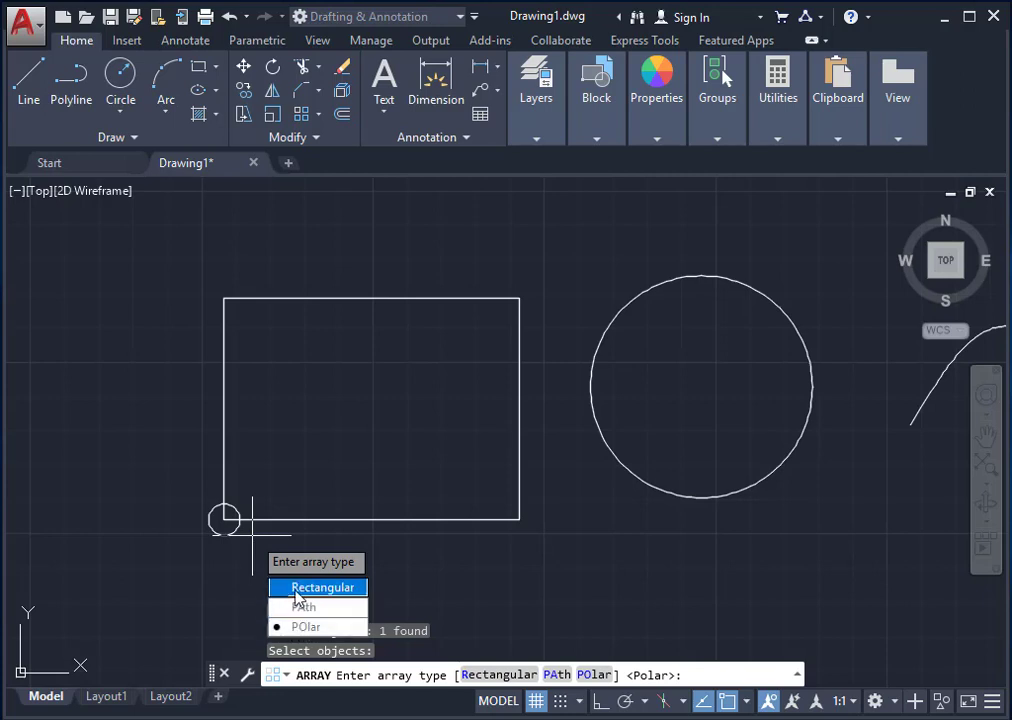
click(323, 588)
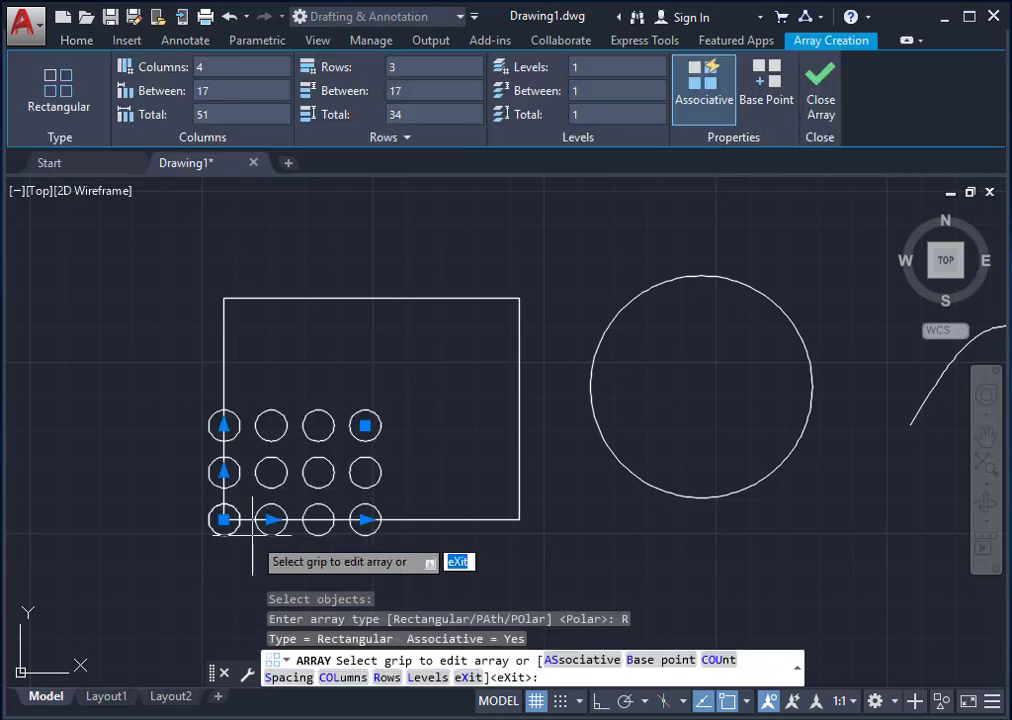
key(Escape)
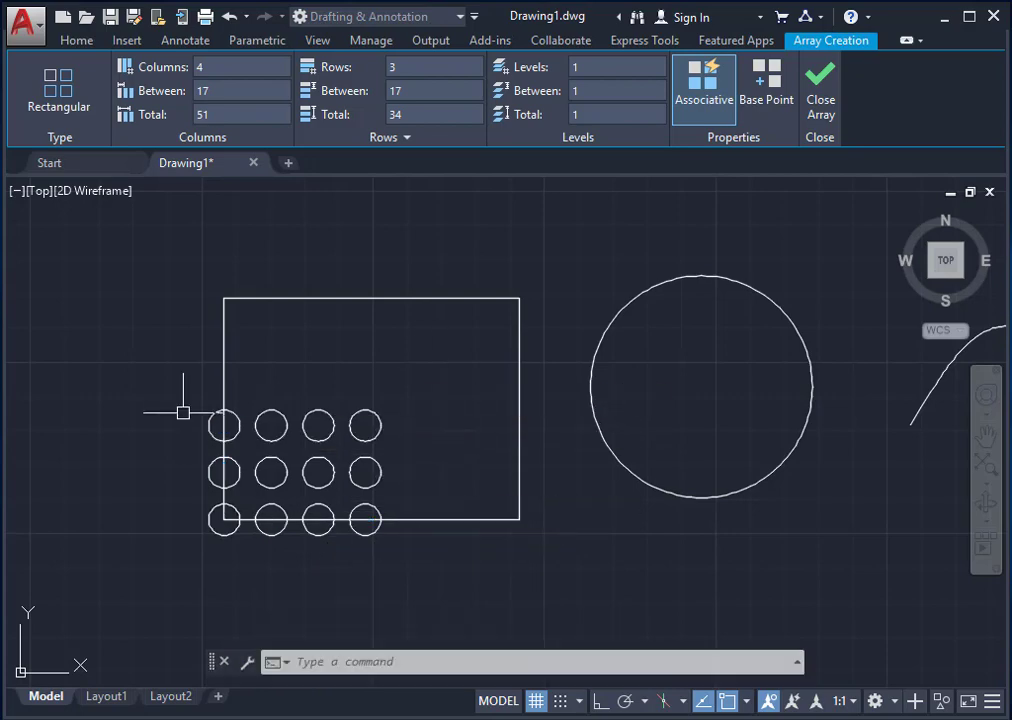
- Drag the array's count grips out to 7 columns and 5 rows
click(210, 424)
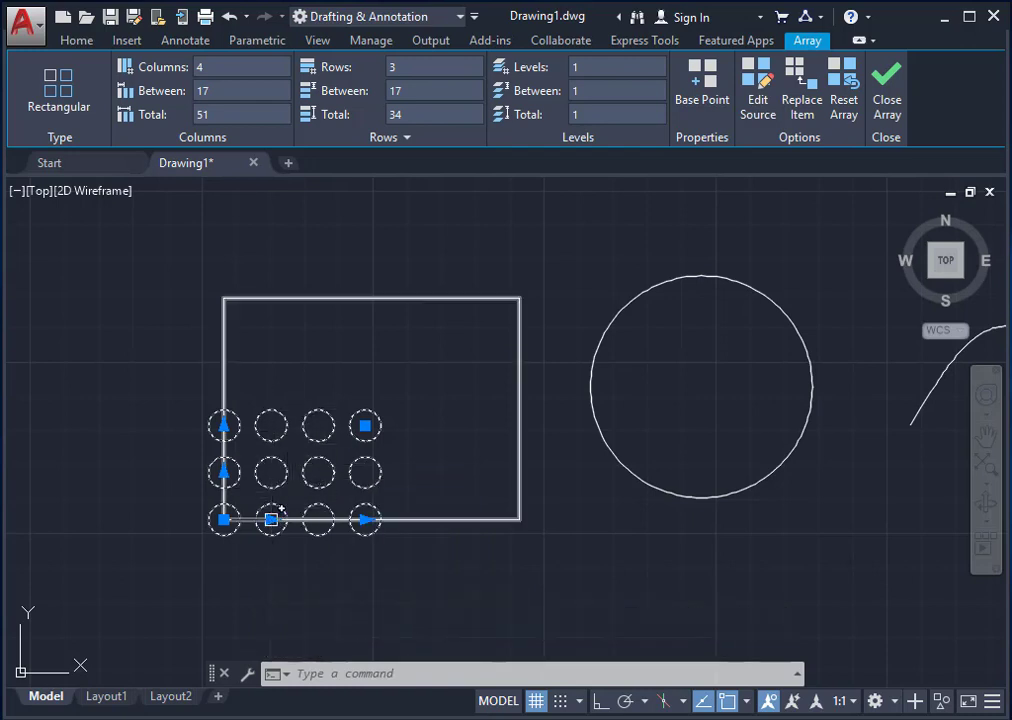
click(365, 519)
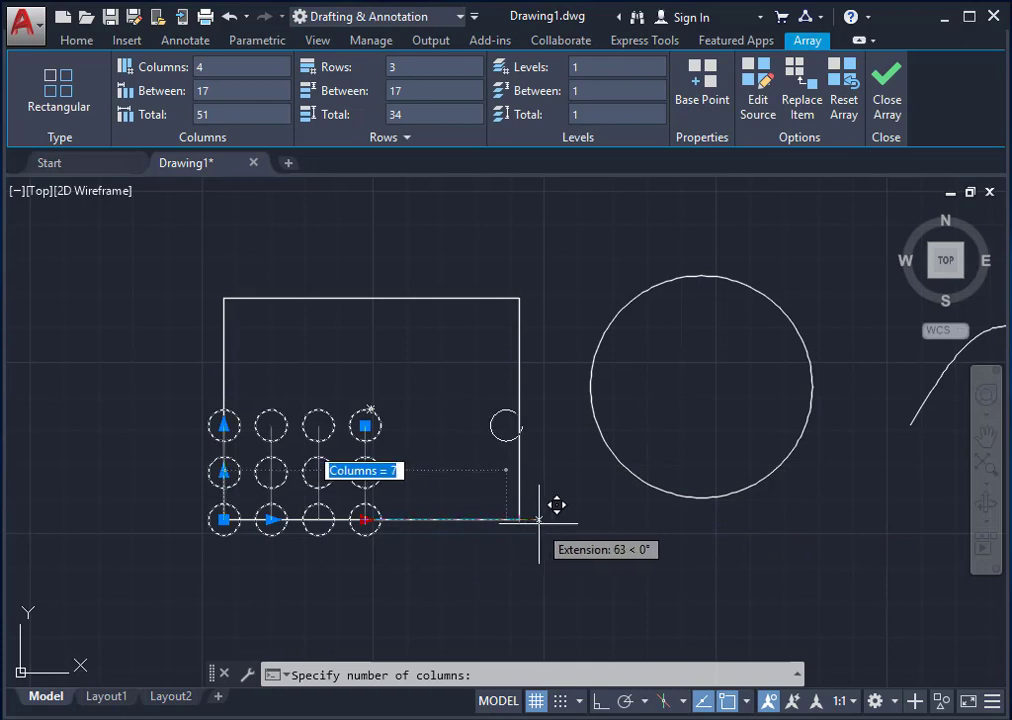
click(501, 557)
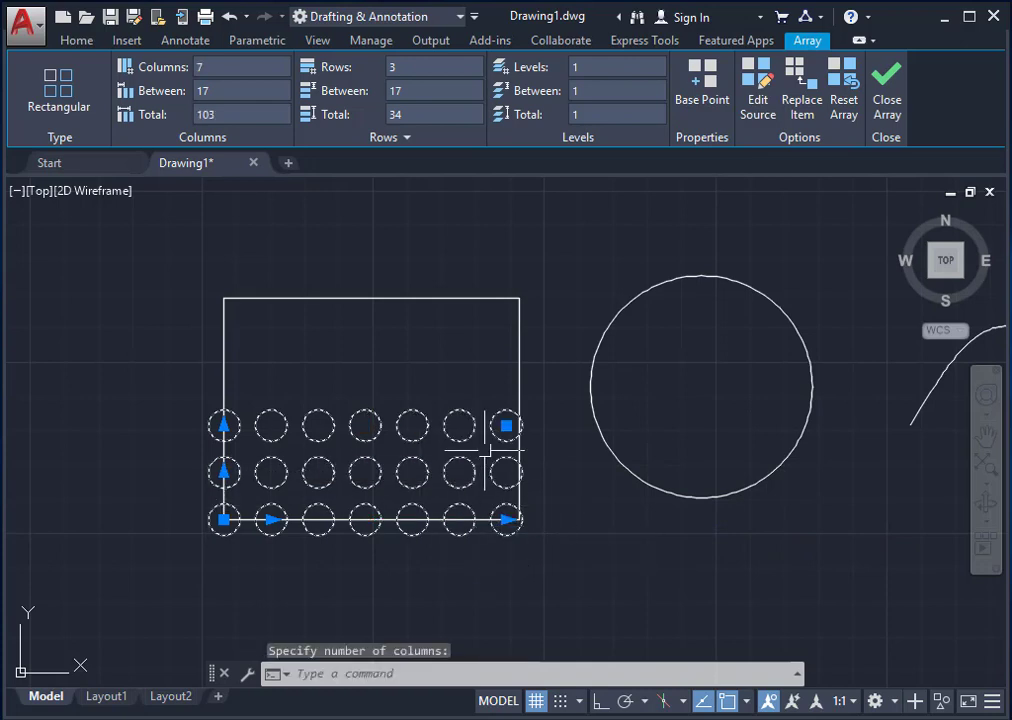
click(223, 425)
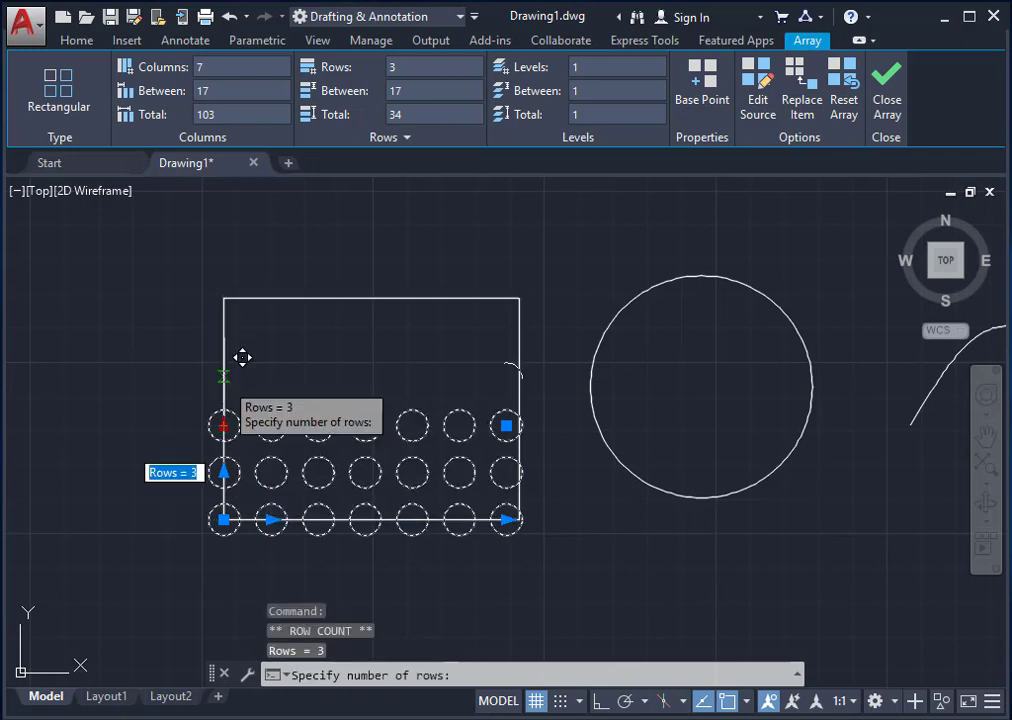
click(223, 297)
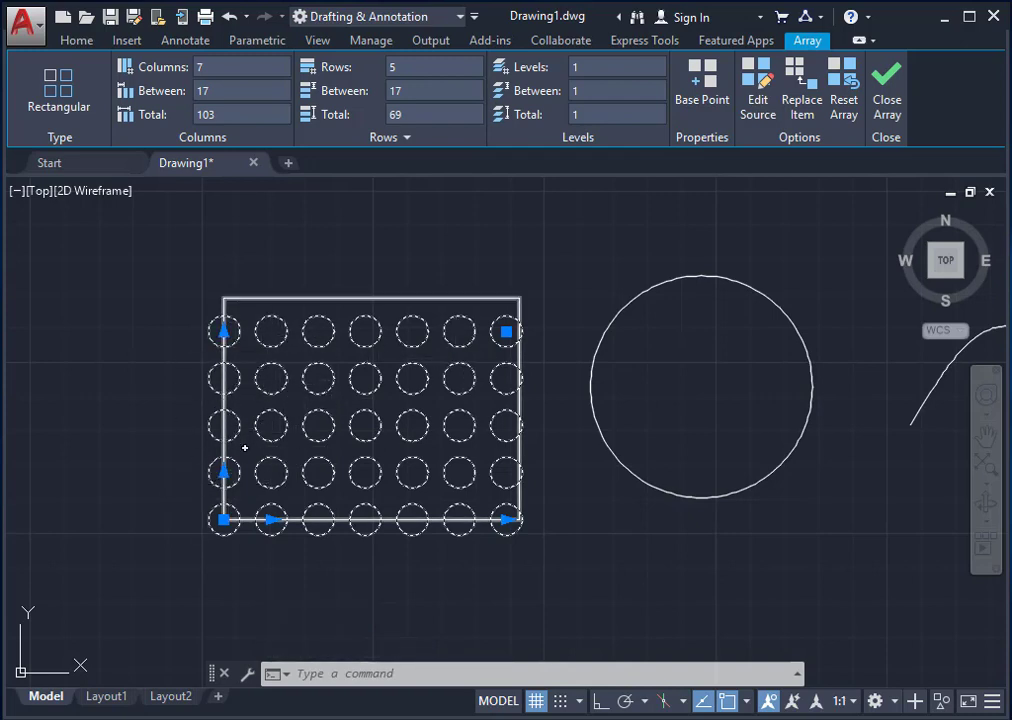
- Adjust the grid's row spacing through several tries, settling on 23
click(224, 472)
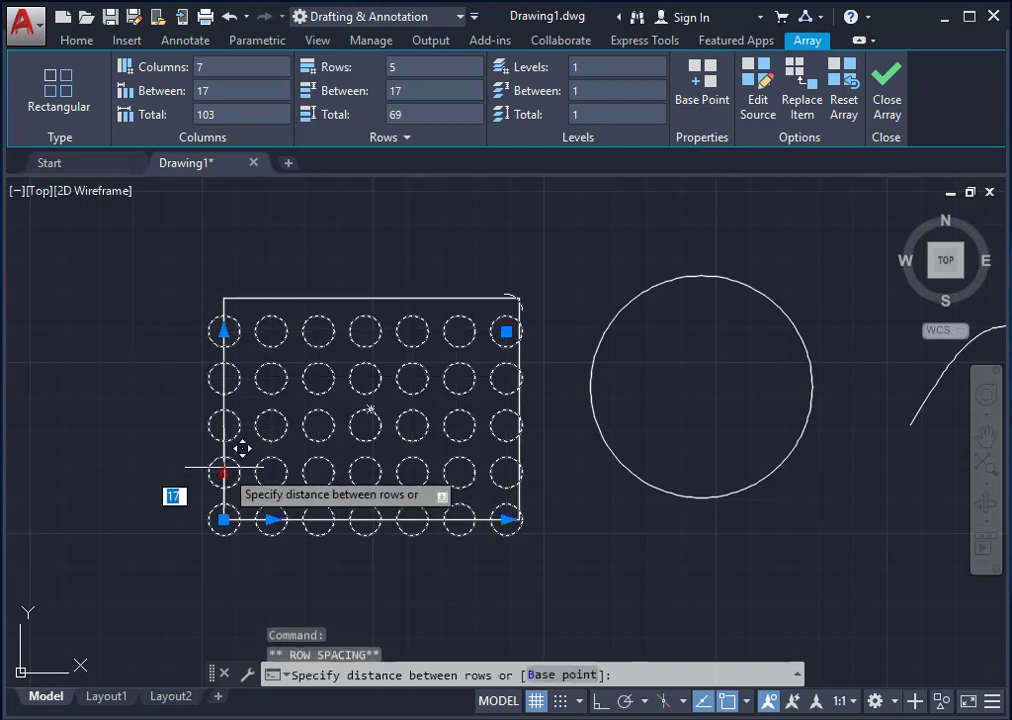
key(Return)
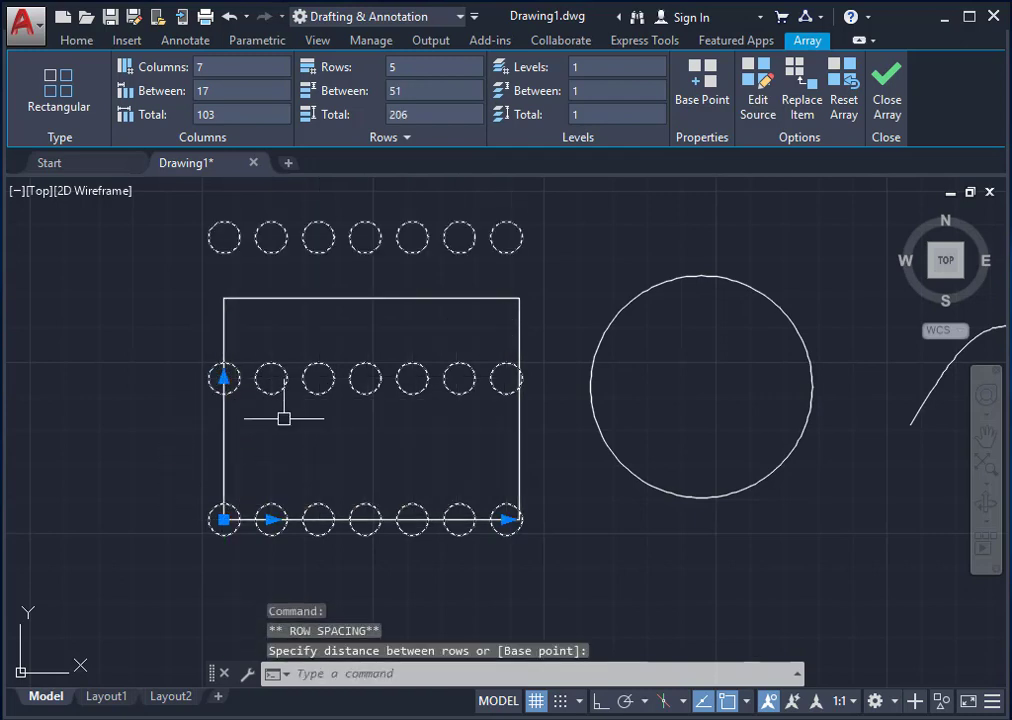
click(224, 377)
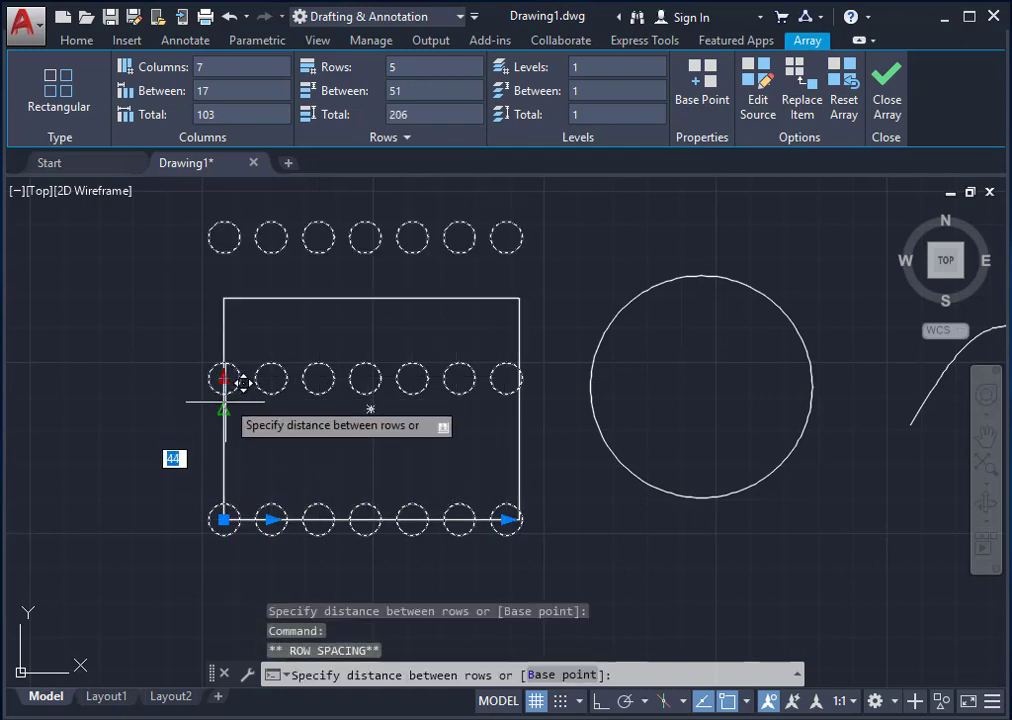
click(242, 435)
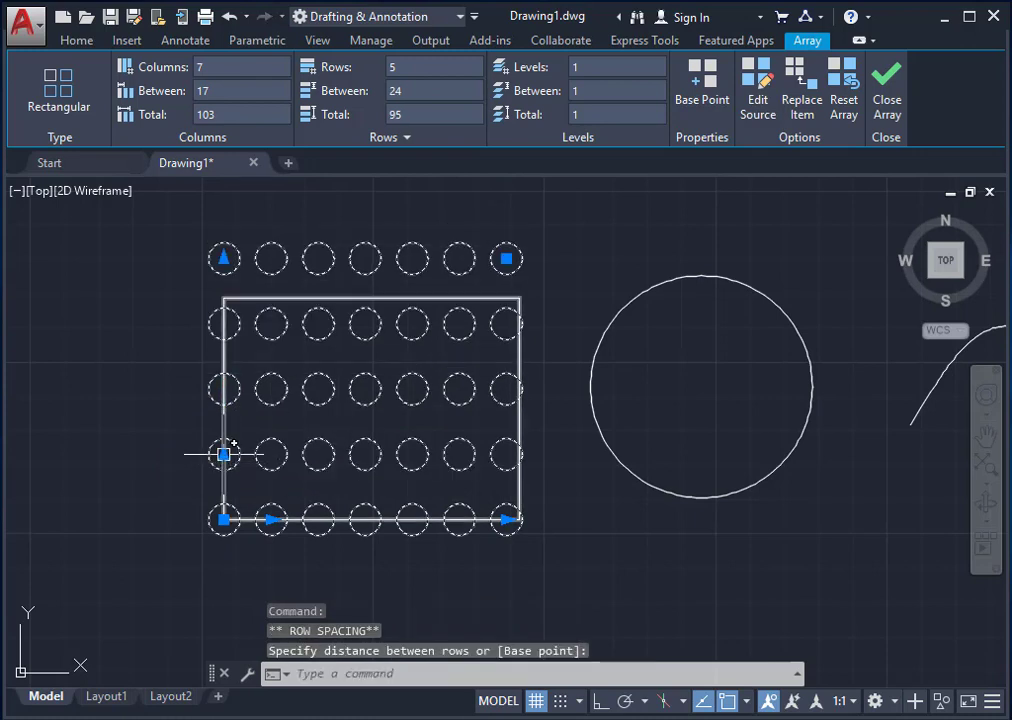
click(224, 455)
text(12)
key(Return)
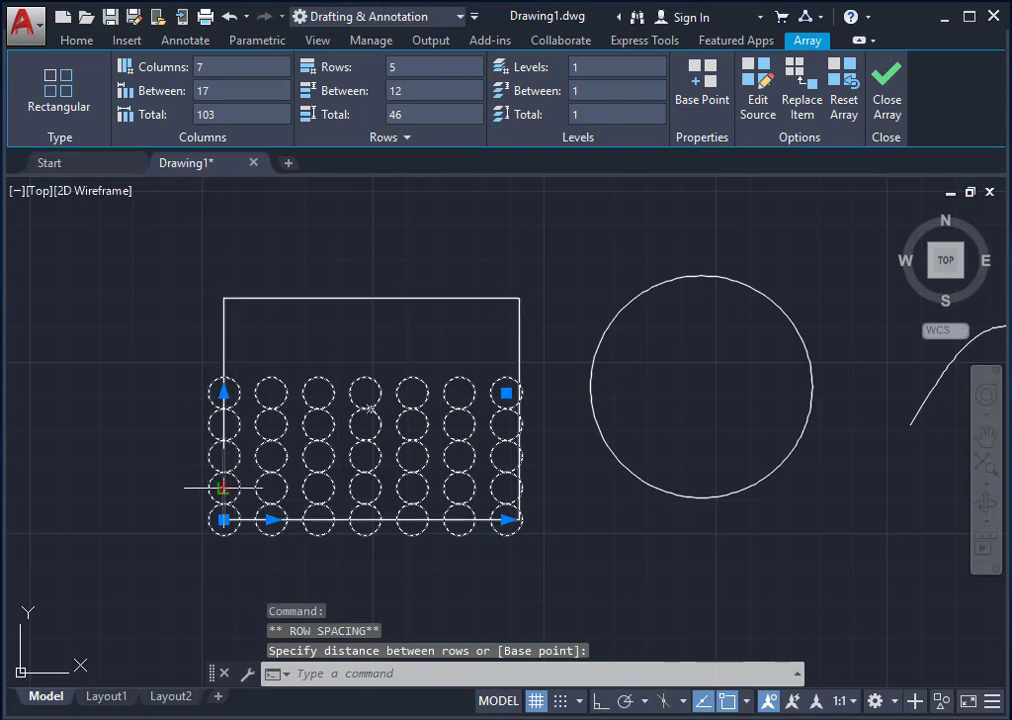
click(224, 488)
click(242, 437)
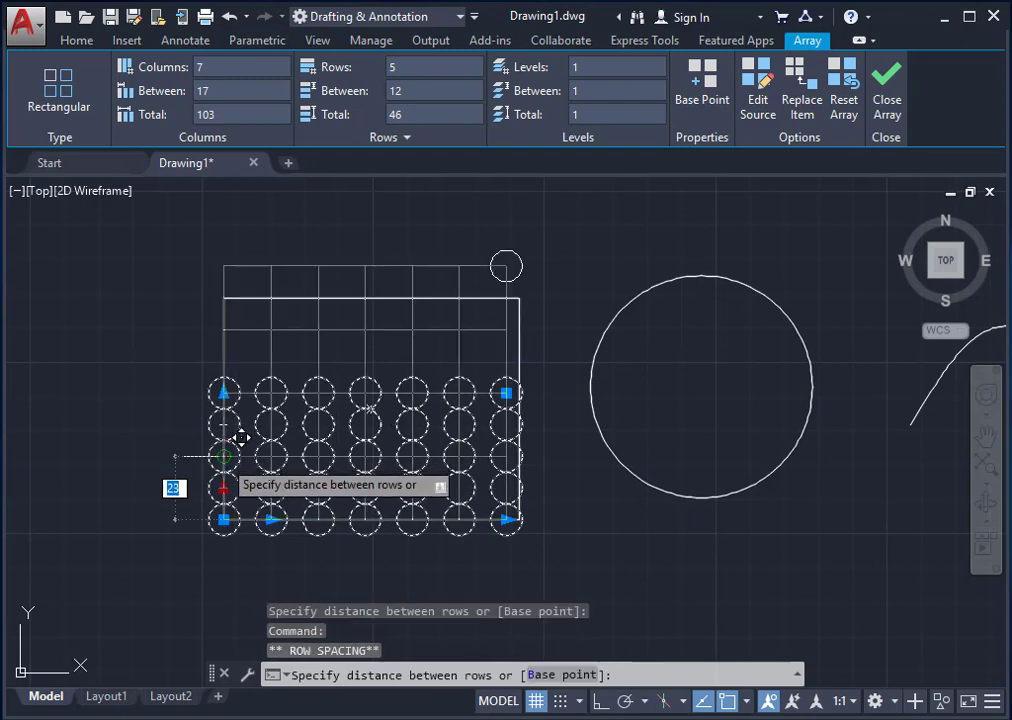
- Set the grid's column spacing to 32 using the column-spacing grip
click(272, 517)
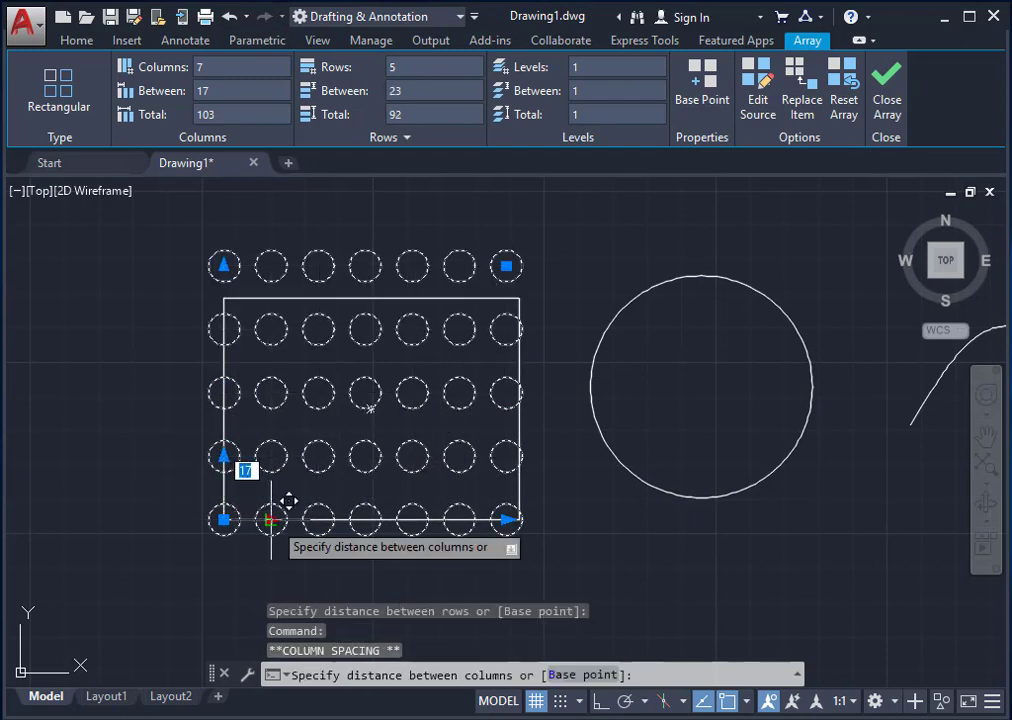
click(334, 519)
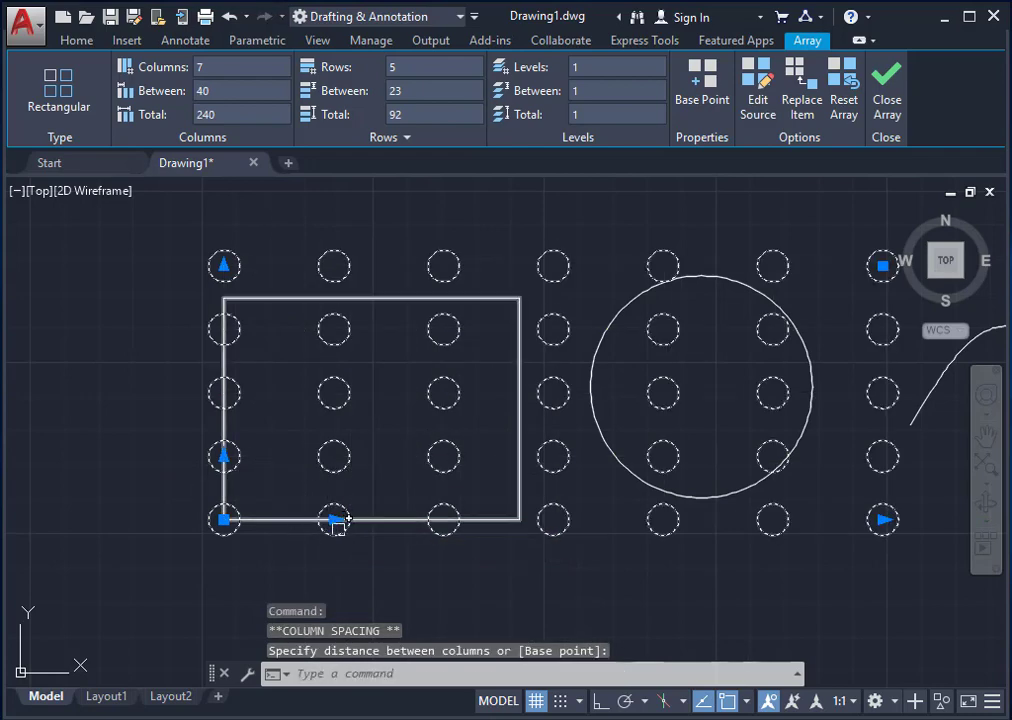
click(334, 519)
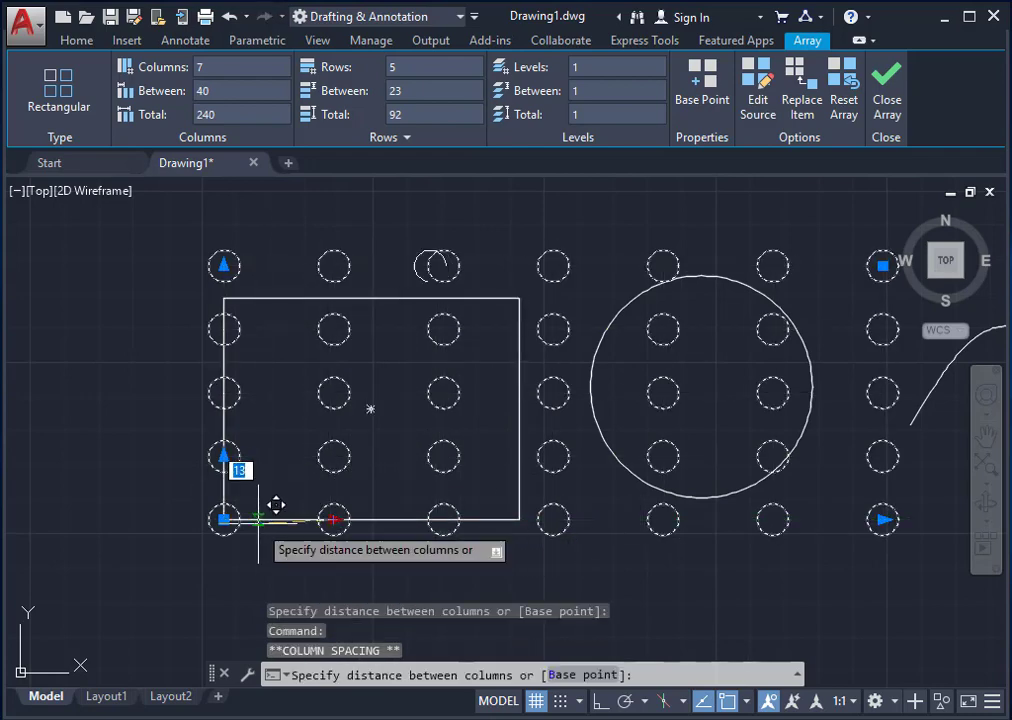
key(Return)
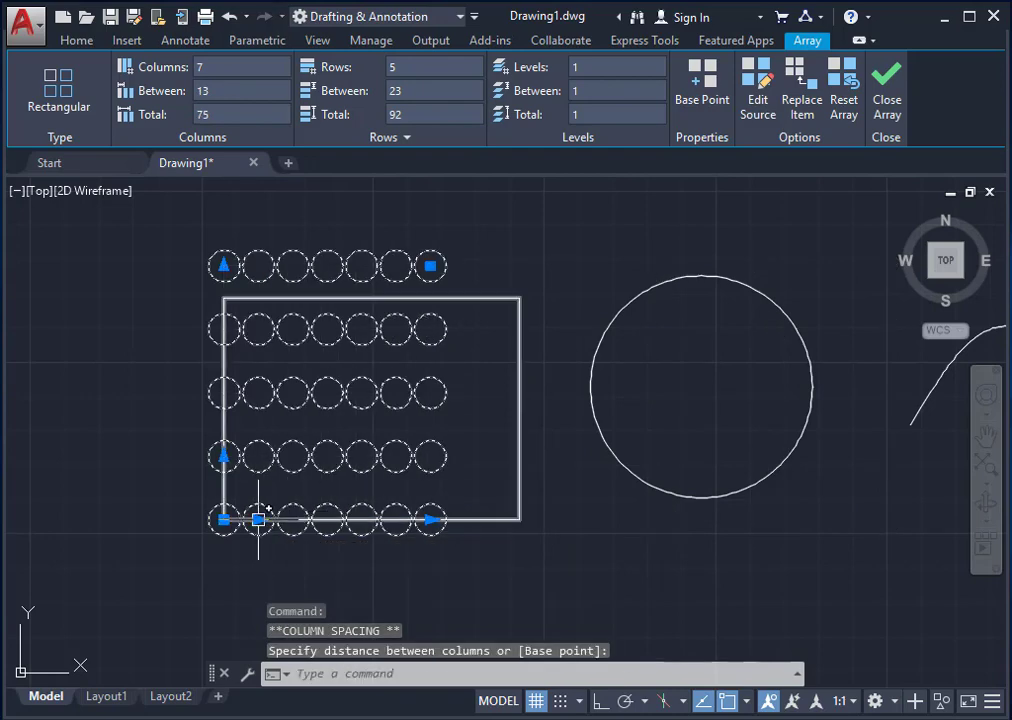
click(258, 519)
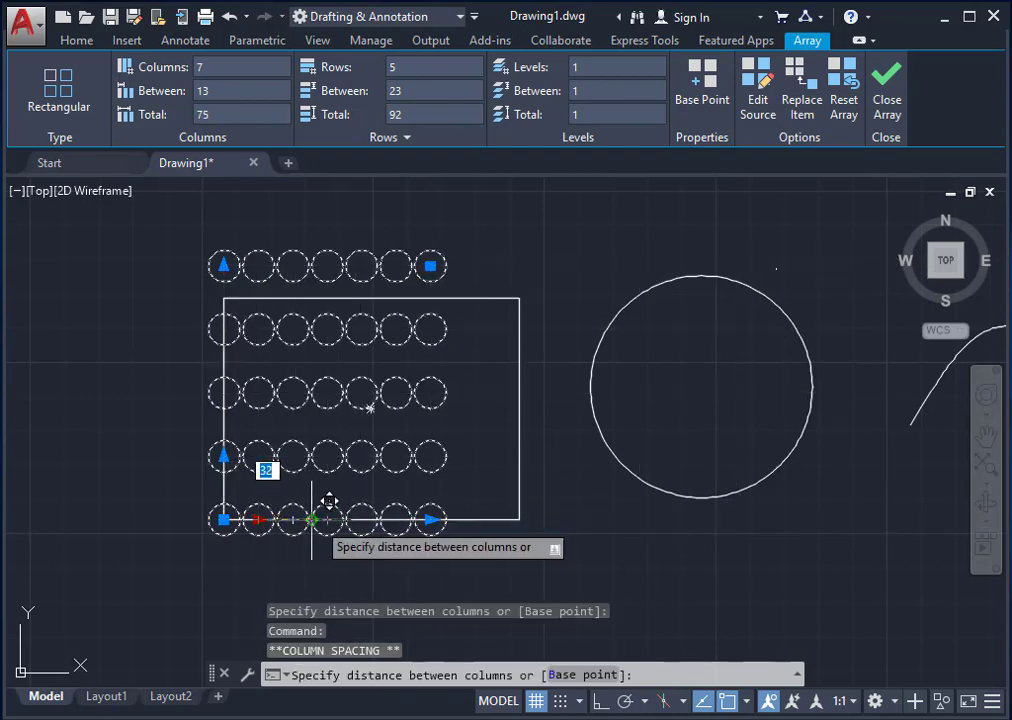
click(312, 520)
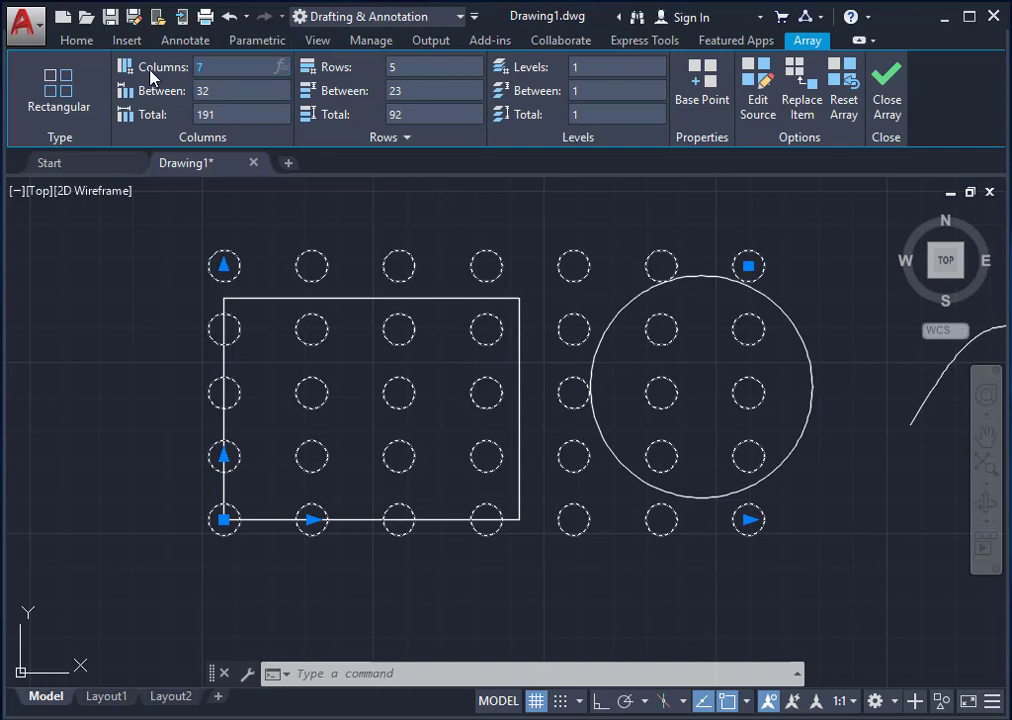
- Cut the array down to 2 columns and 2 rows on the Array ribbon
text(5)
click(414, 70)
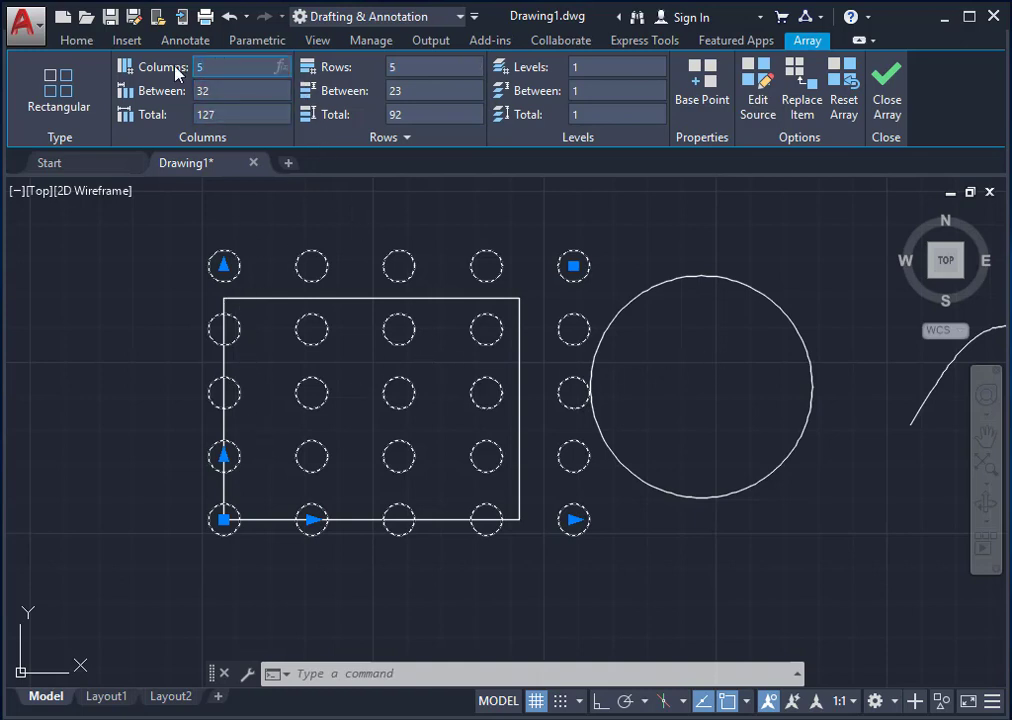
text(2)
click(397, 67)
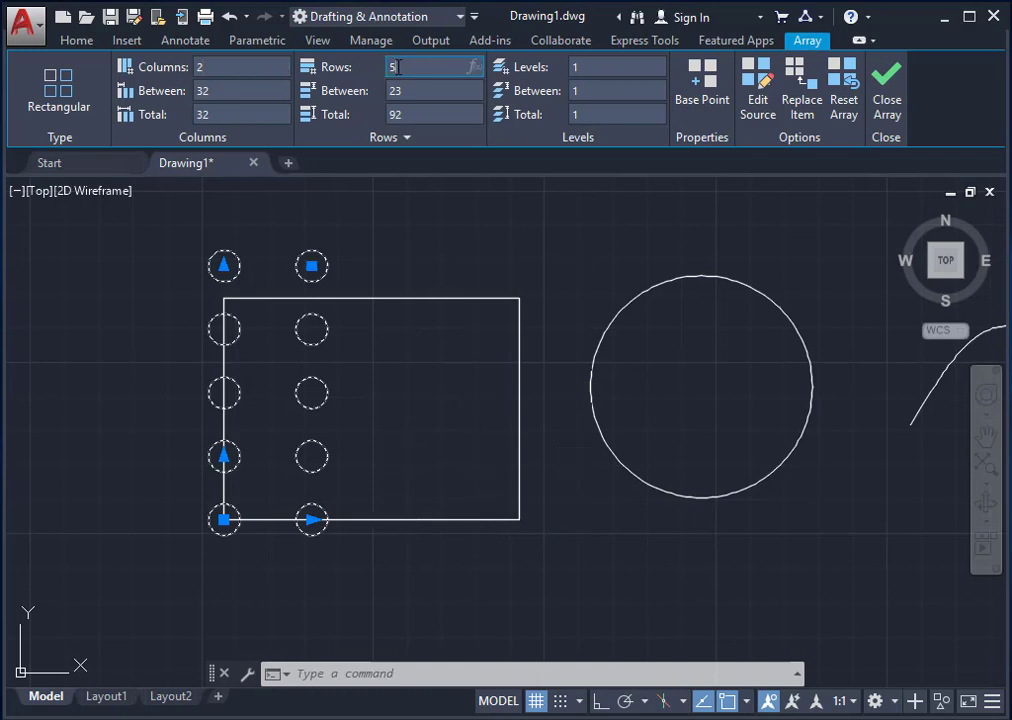
text(2)
key(Return)
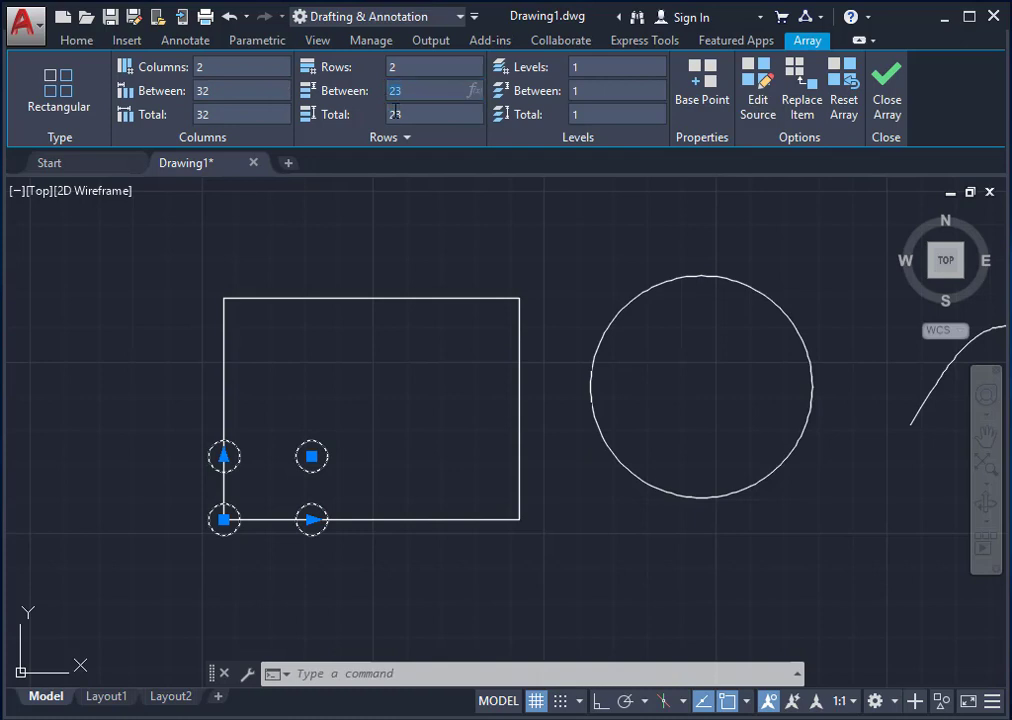
- Grip-edit the array to 3 columns and 4 rows, rows 13 and columns 16 apart
click(311, 520)
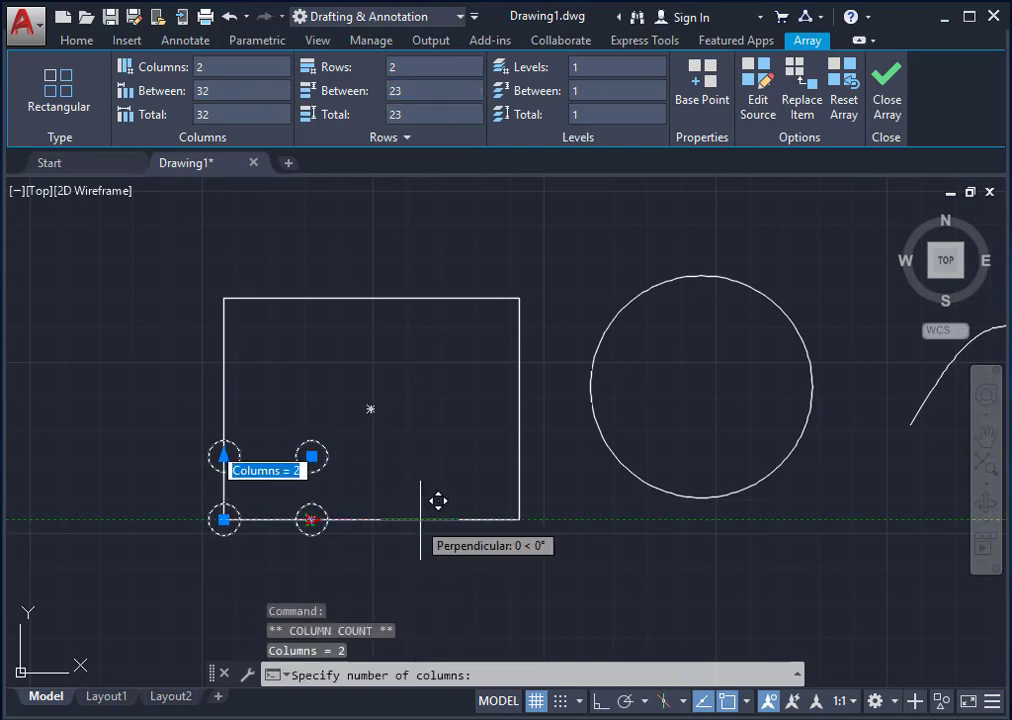
click(481, 520)
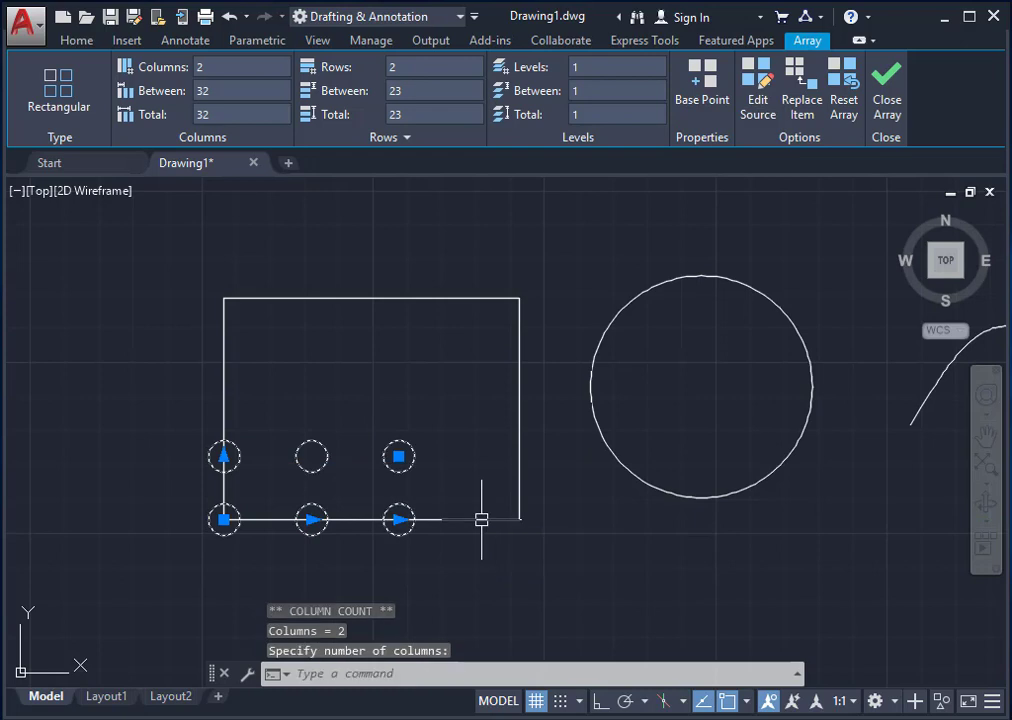
click(223, 456)
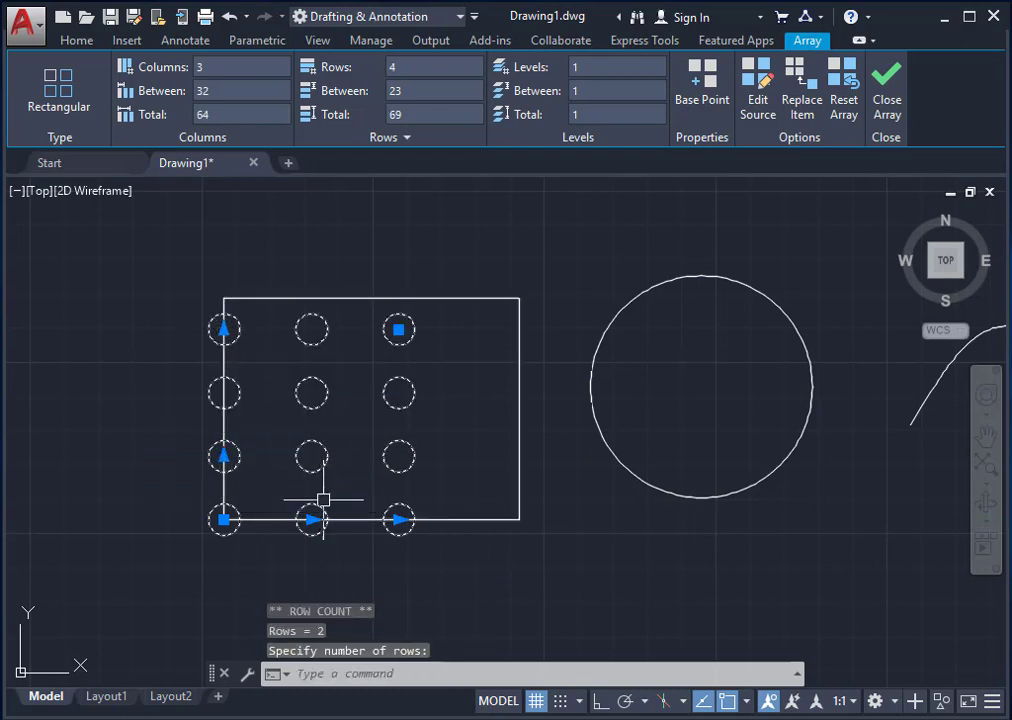
click(226, 457)
key(Return)
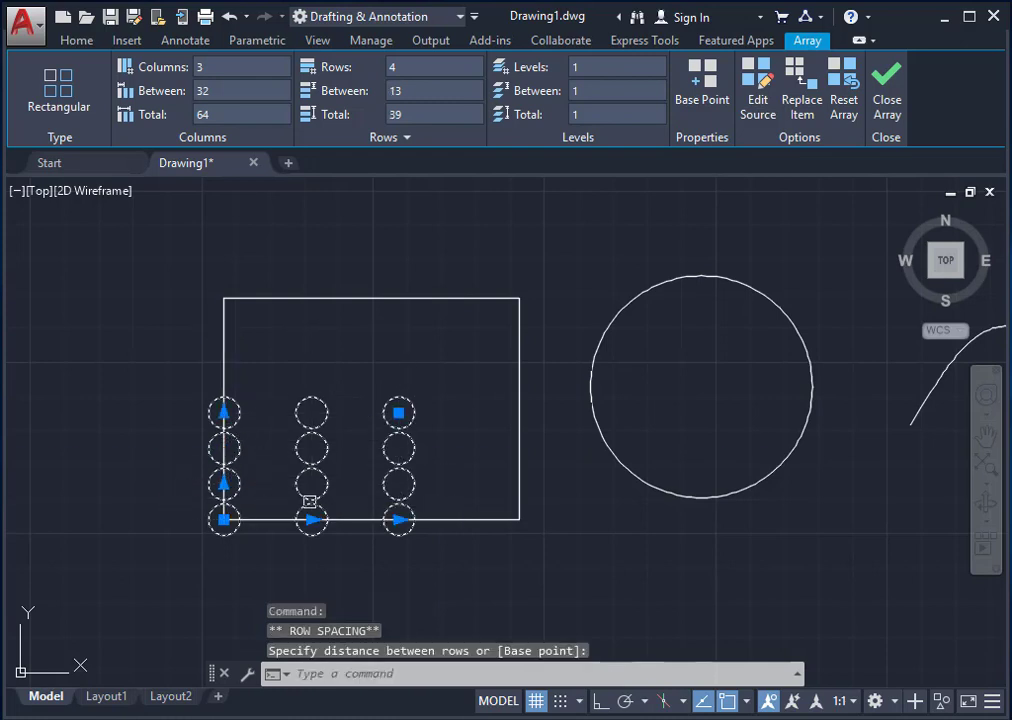
click(311, 519)
click(269, 519)
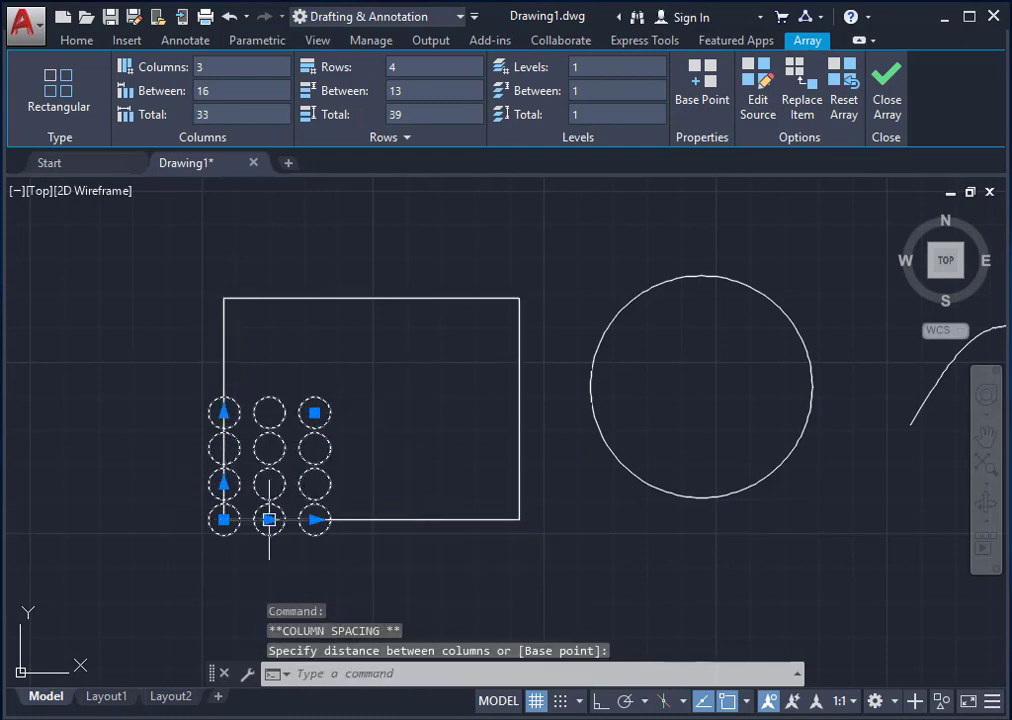
key(Escape)
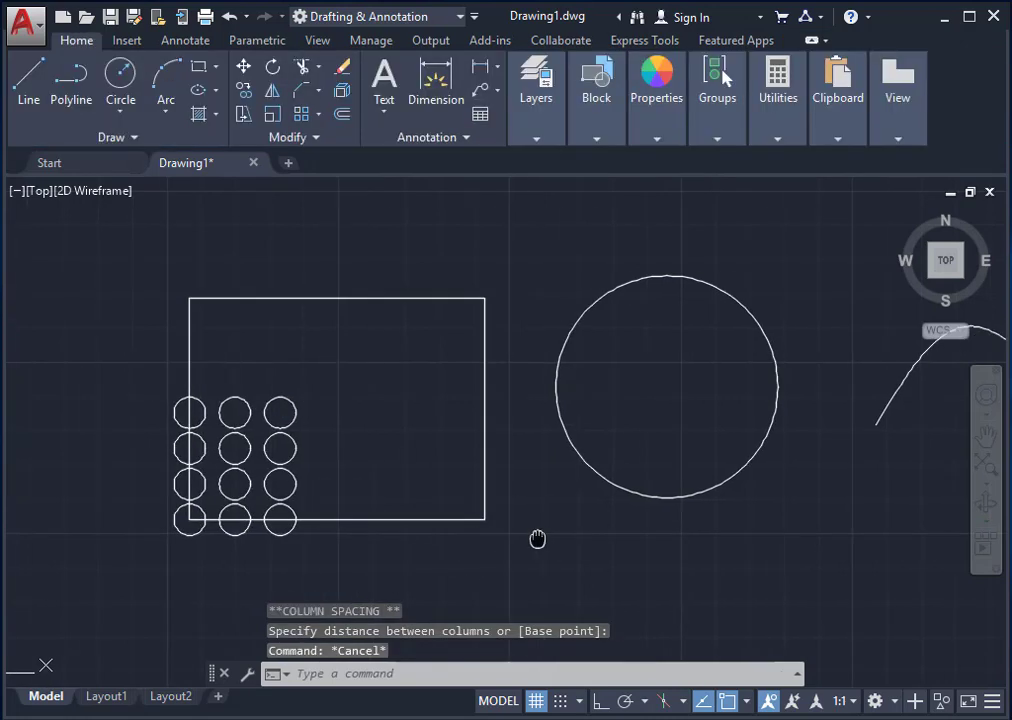
- Draw an inner circle concentric with the large circle
middle_drag(537, 537, 172, 542)
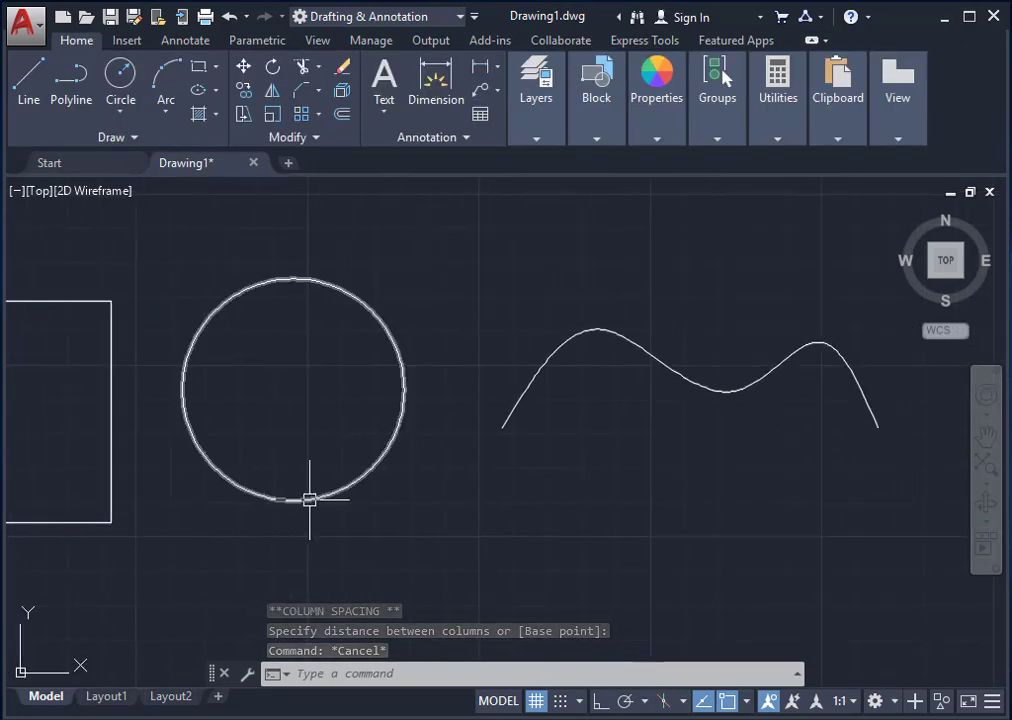
click(319, 115)
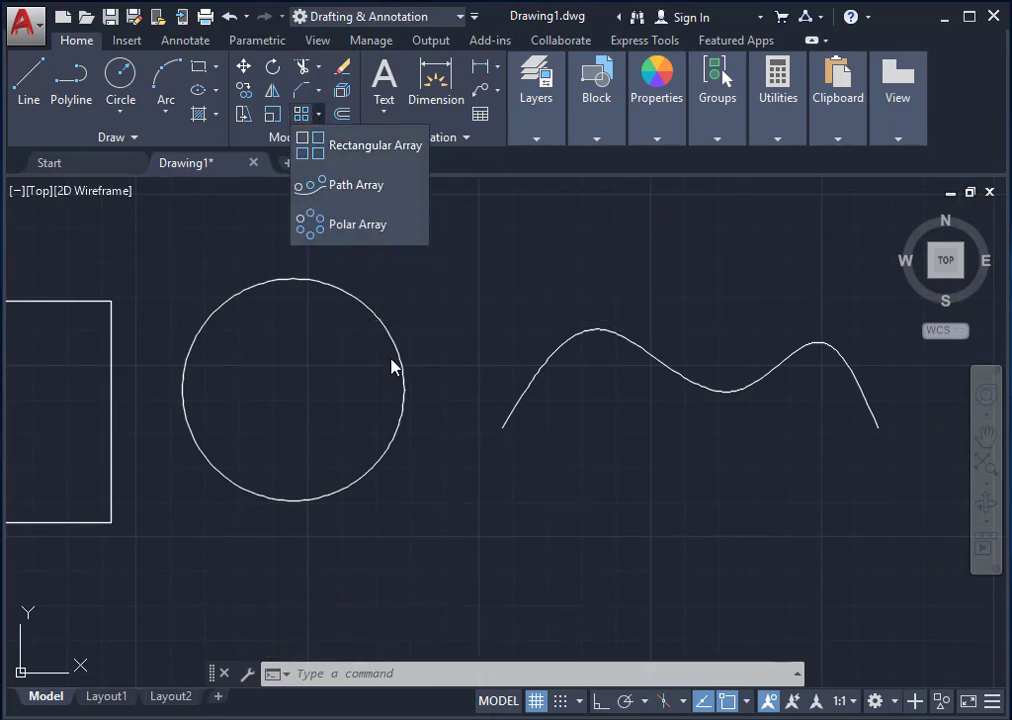
click(471, 336)
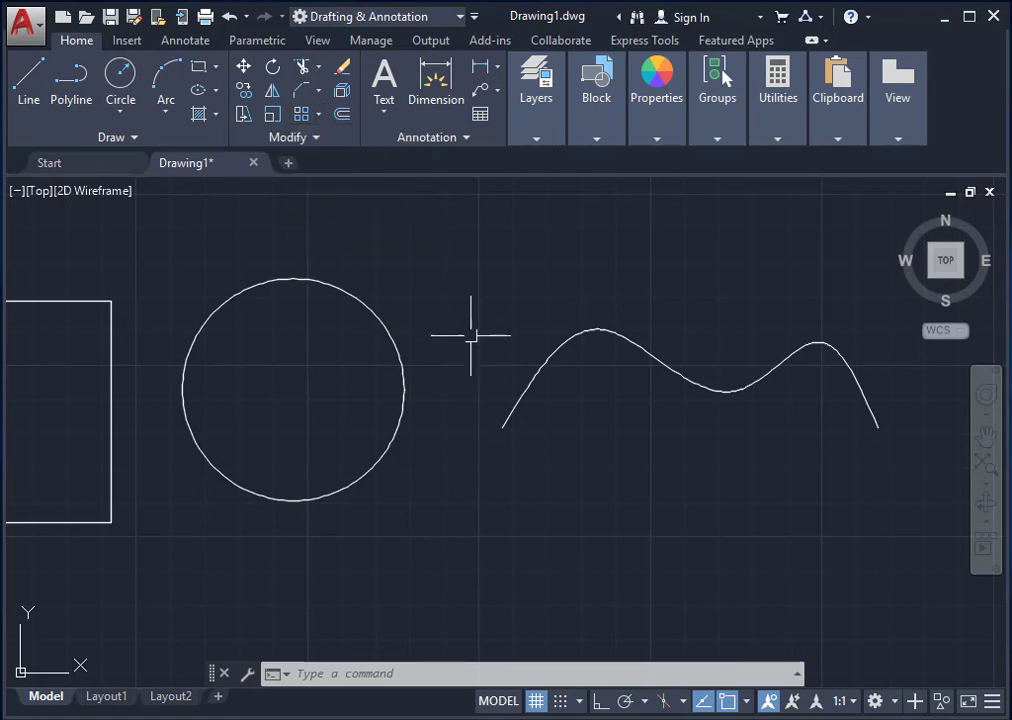
key(Escape)
key(Escape)
key(Escape)
middle_drag(454, 409, 508, 413)
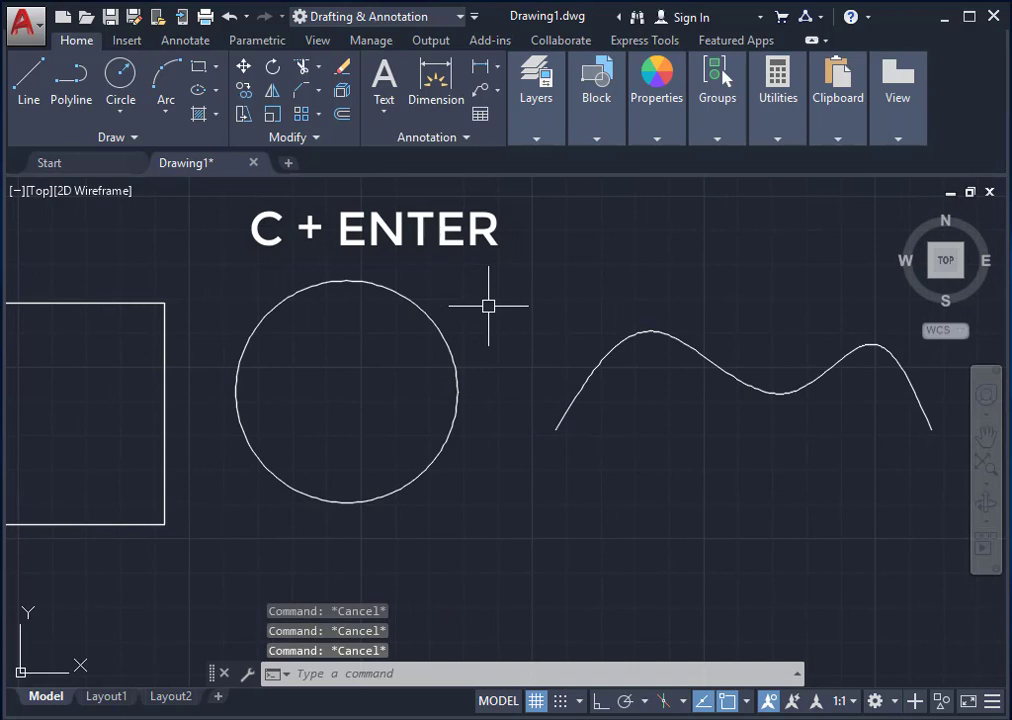
text(c)
key(Return)
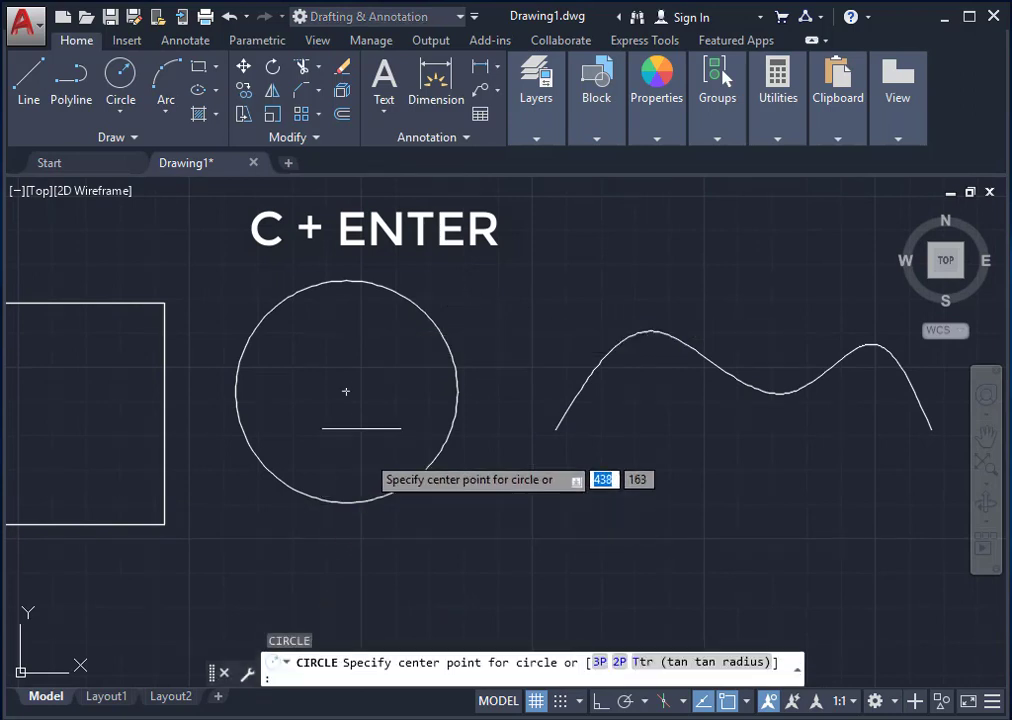
click(346, 392)
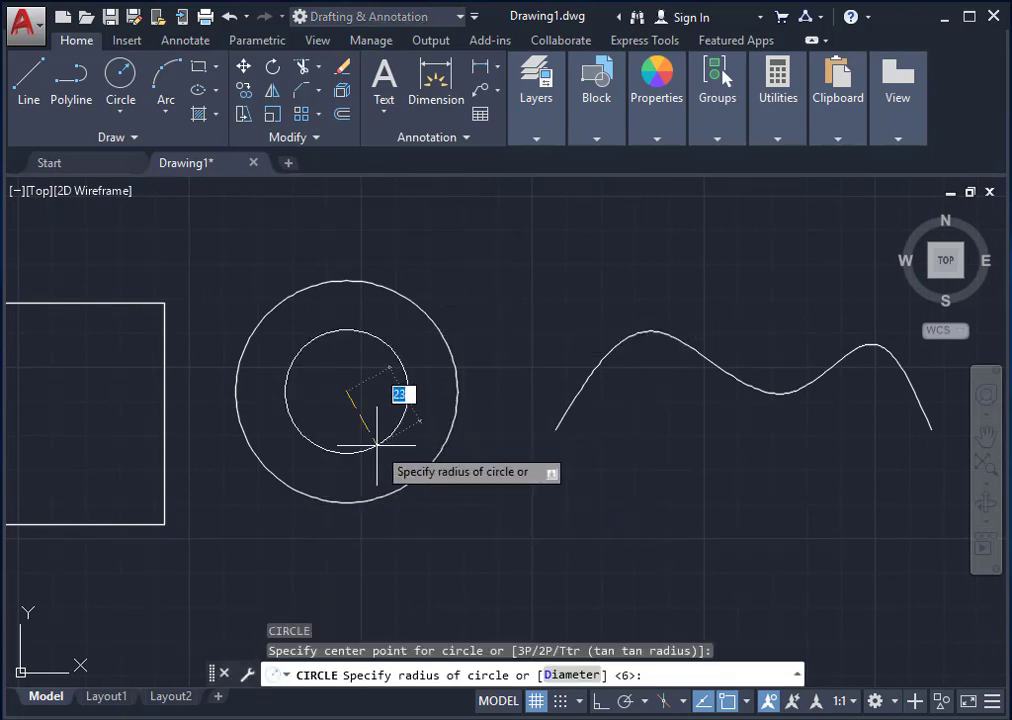
click(376, 444)
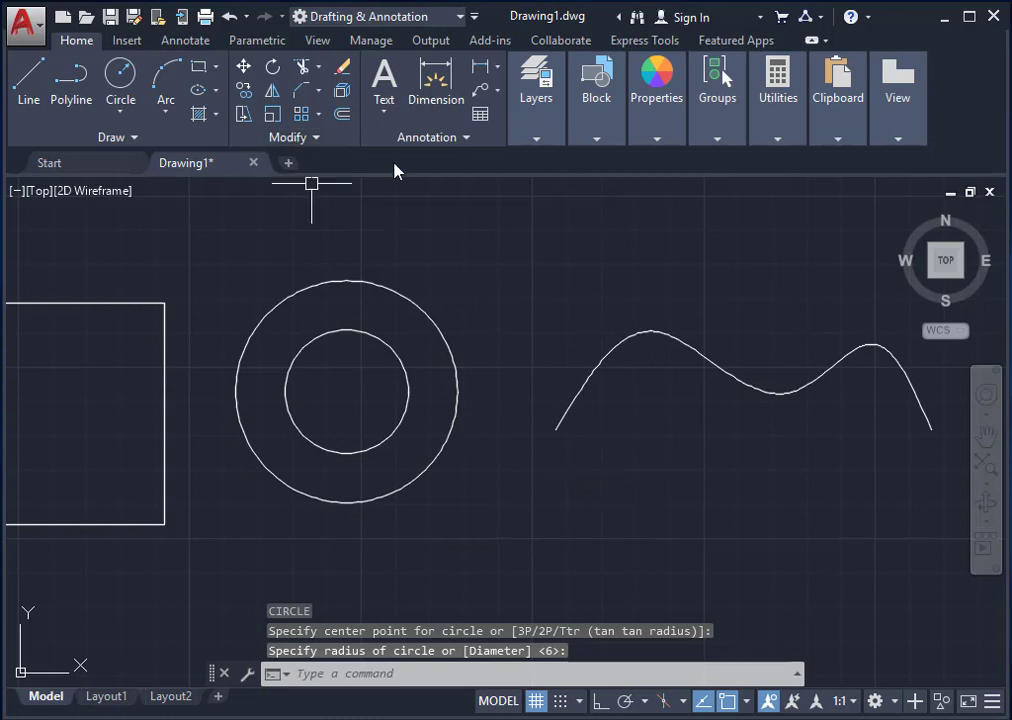
- Draw a small circle centred on the inner circle's top quadrant
text(c)
key(Return)
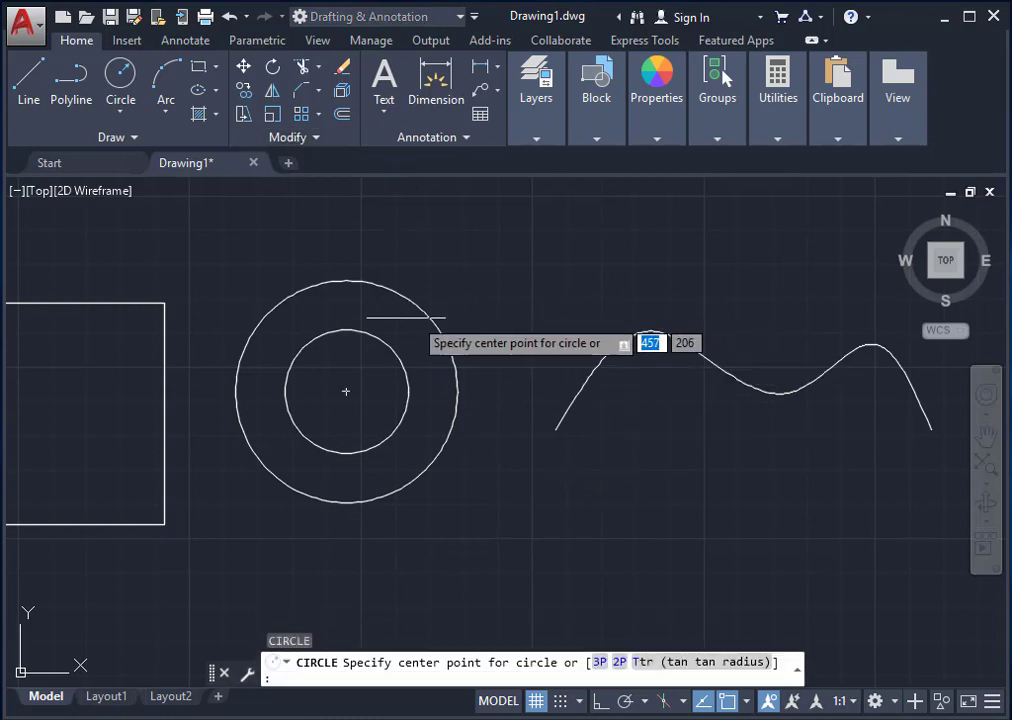
click(346, 330)
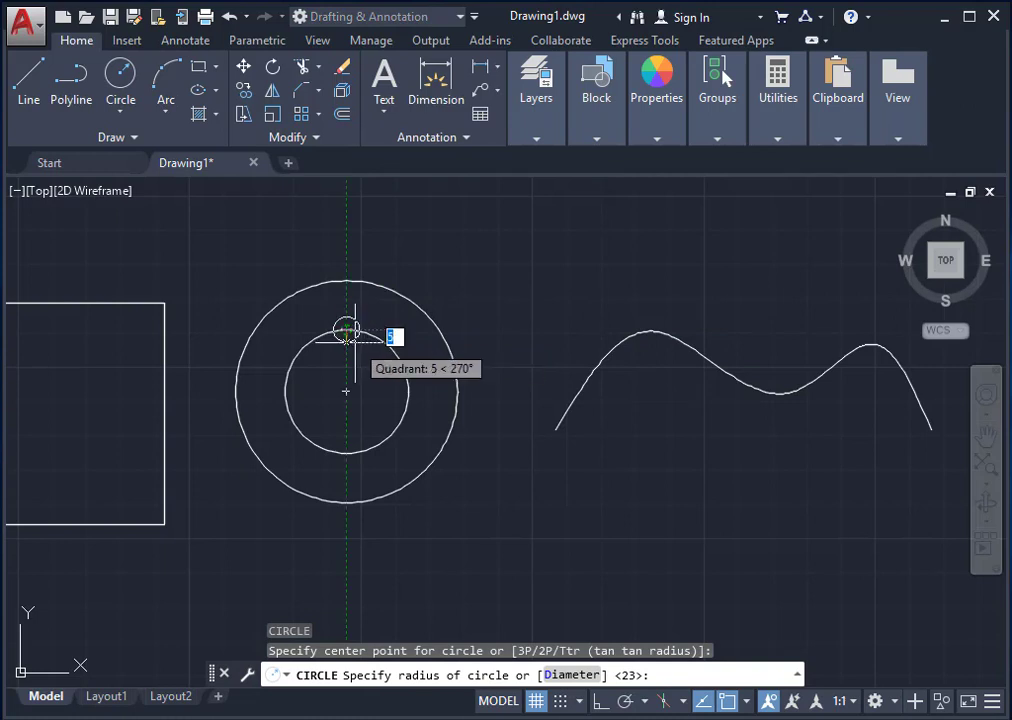
click(353, 336)
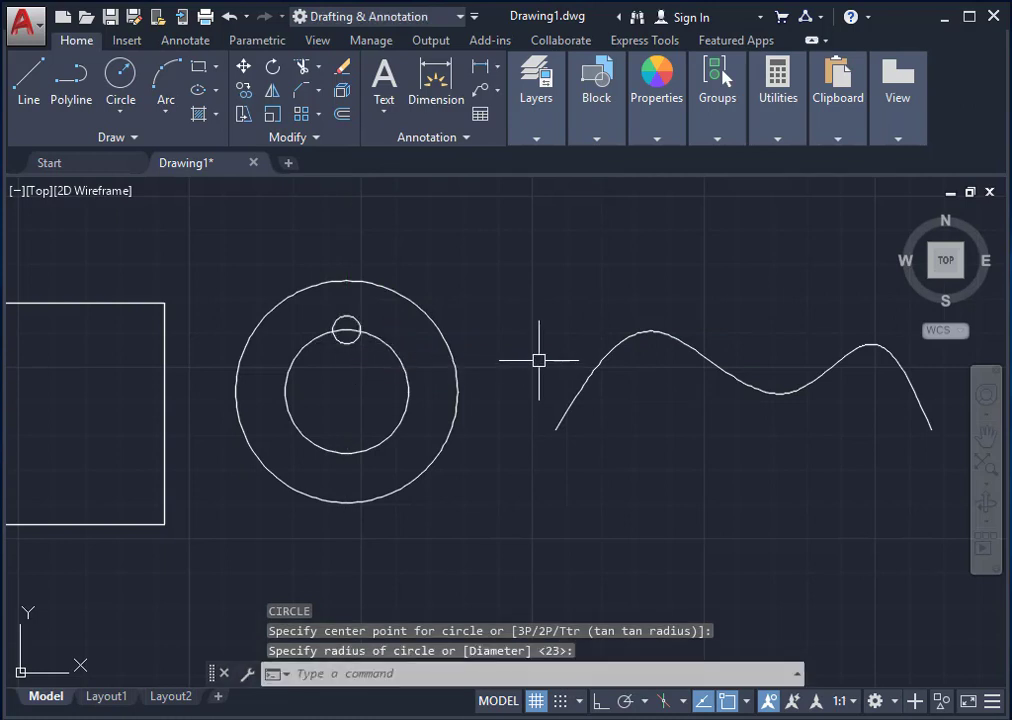
scroll(323, 440, up, 2)
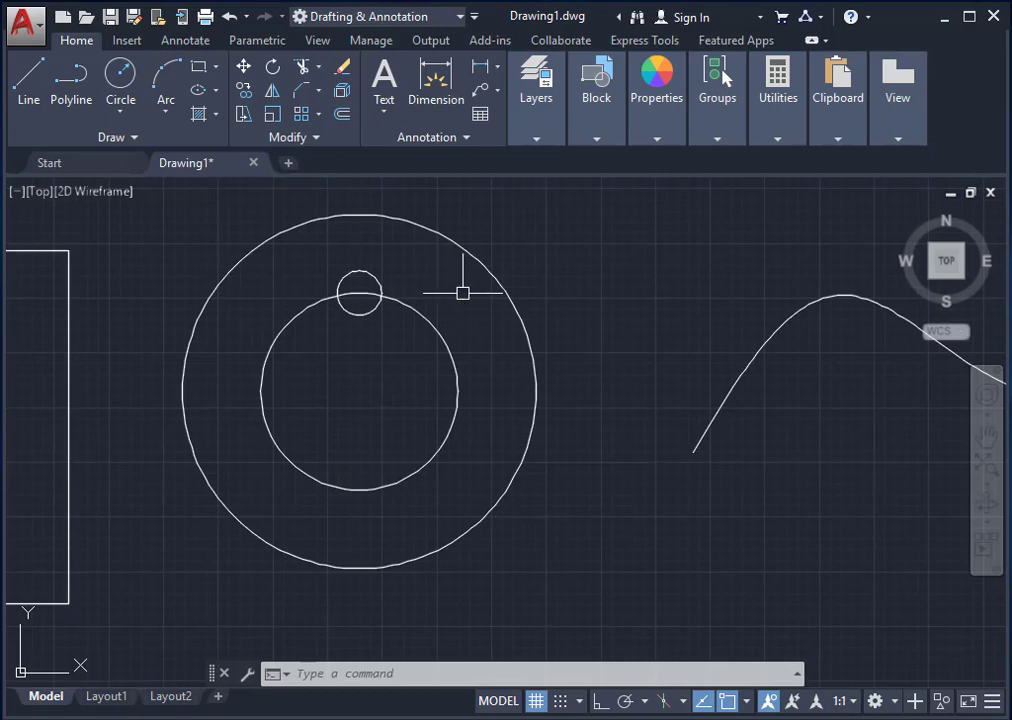
- Polar-array the small circle about the inner circle's centre, giving six circles 60° apart
click(319, 116)
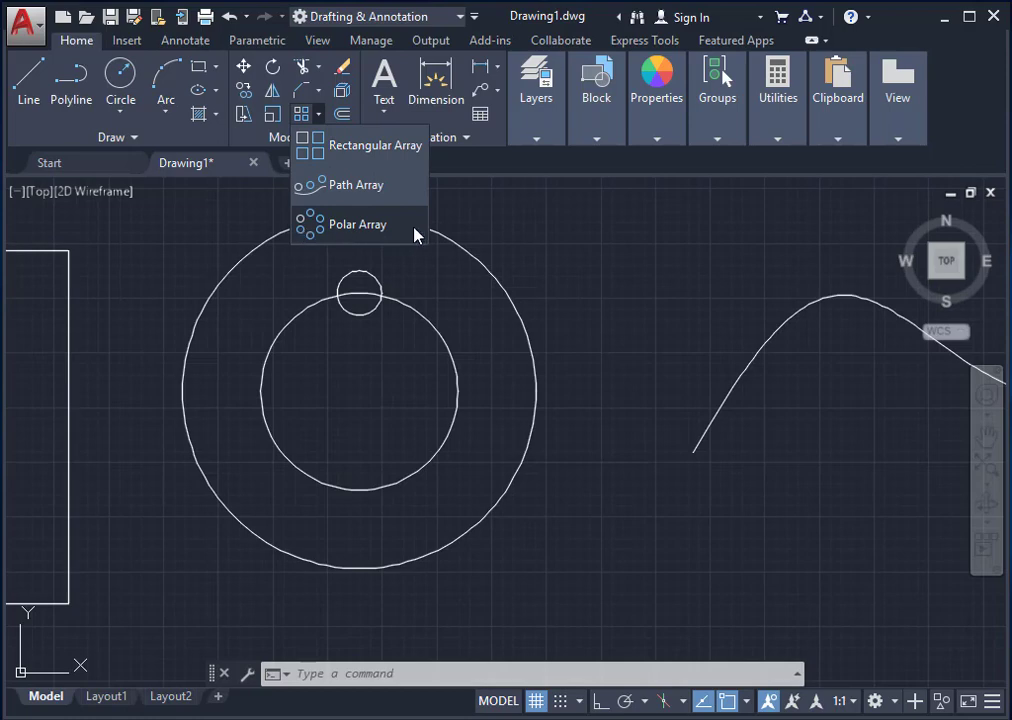
click(357, 224)
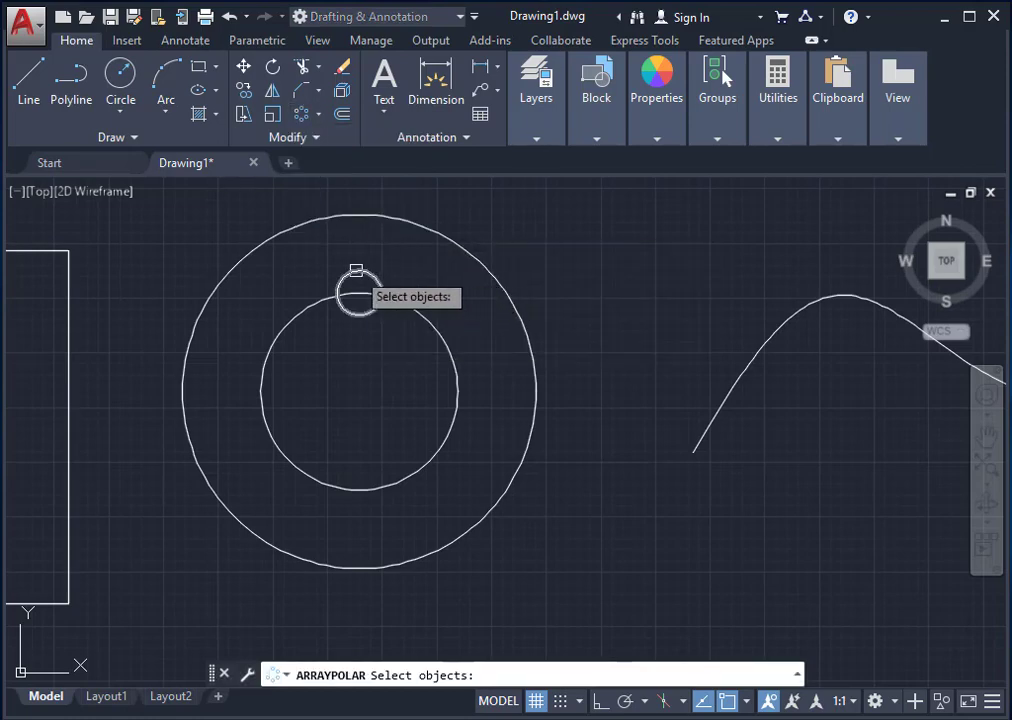
click(356, 270)
key(Return)
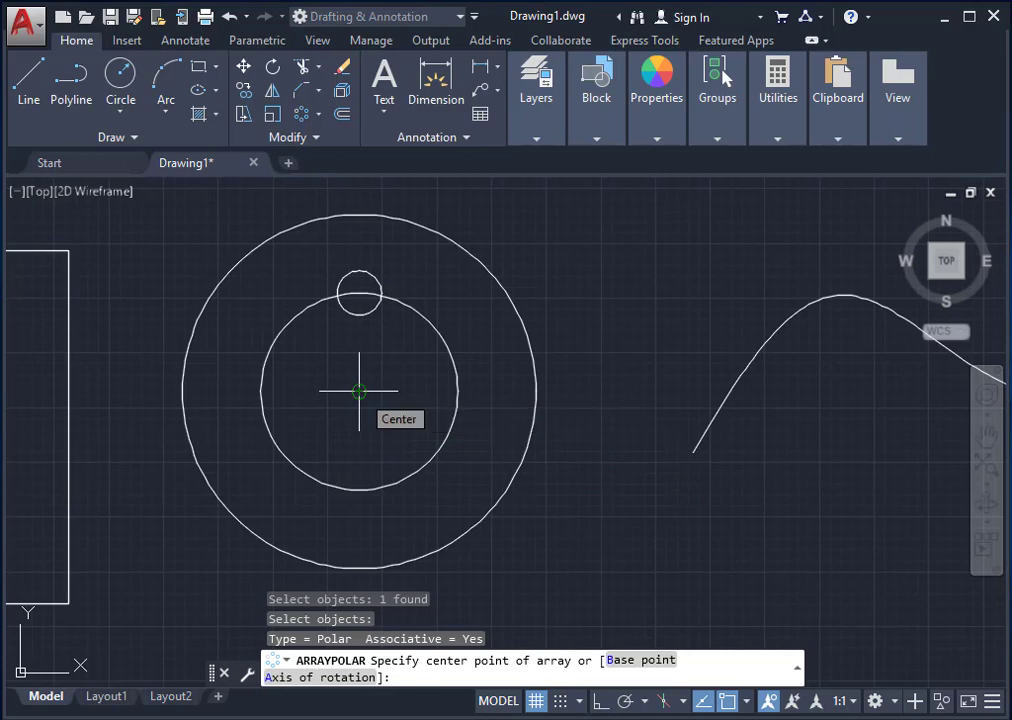
click(359, 391)
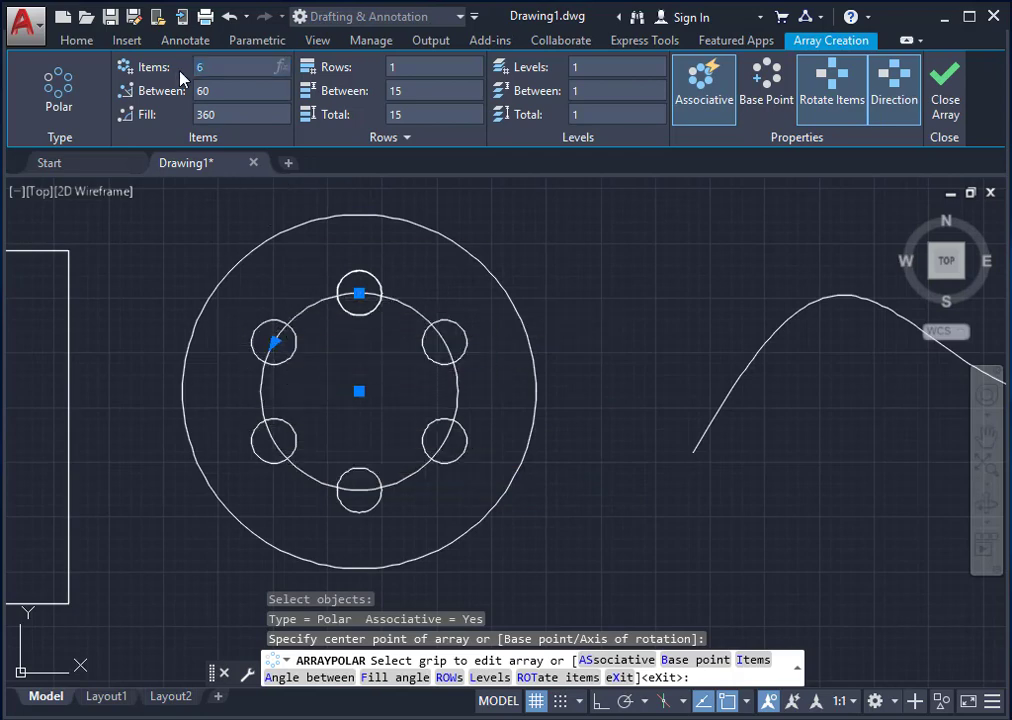
- Raise the ring's item count to 10, then 50, and pan over to the spline
text(10)
key(Return)
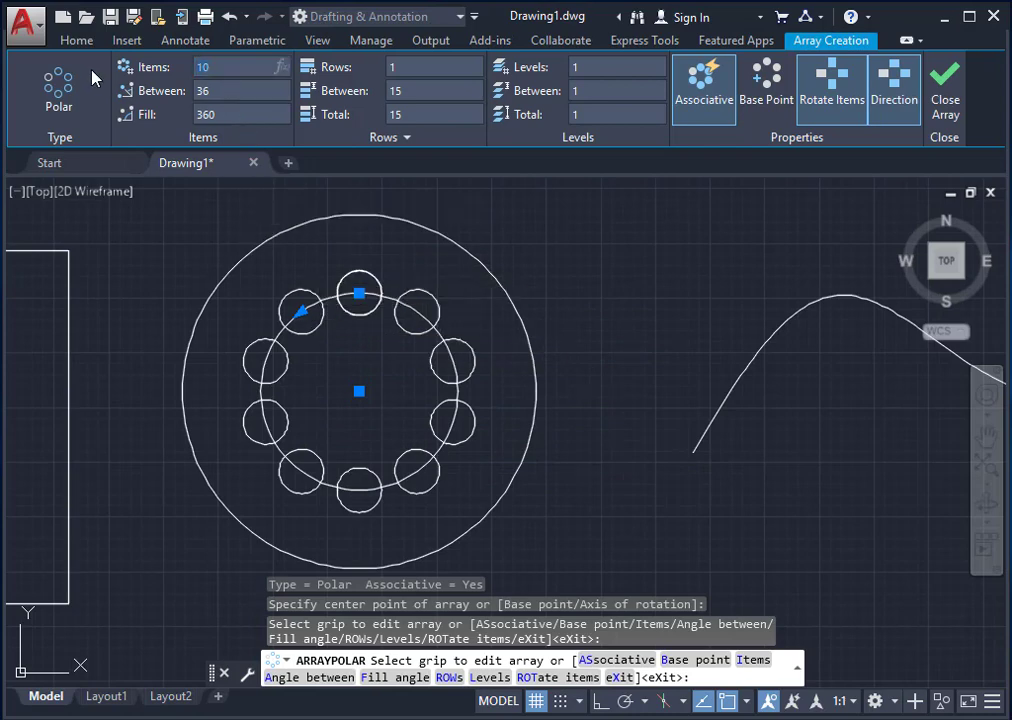
text(50)
key(Return)
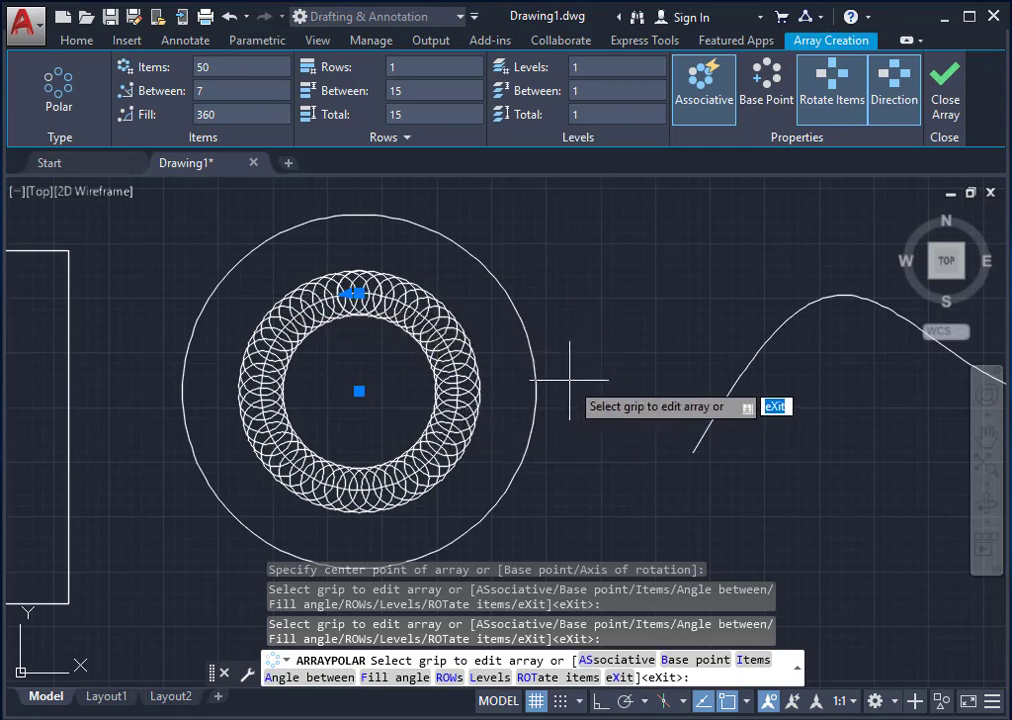
middle_drag(574, 408, 152, 392)
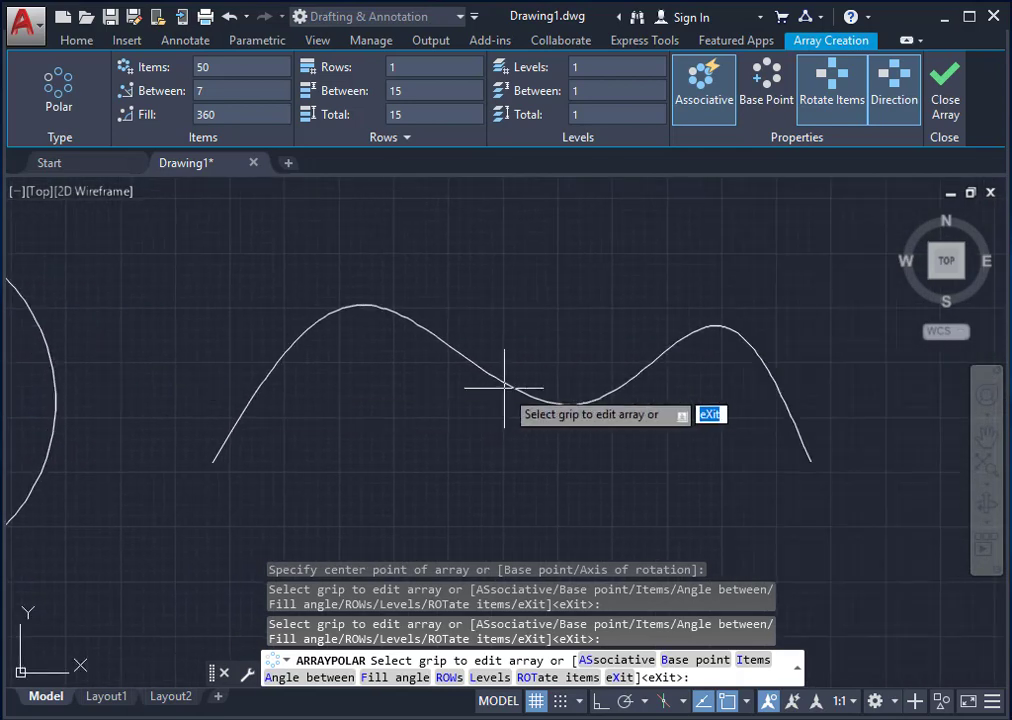
- Exit the polar array, undo the last array, and show the array types list again
key(Escape)
key(Escape)
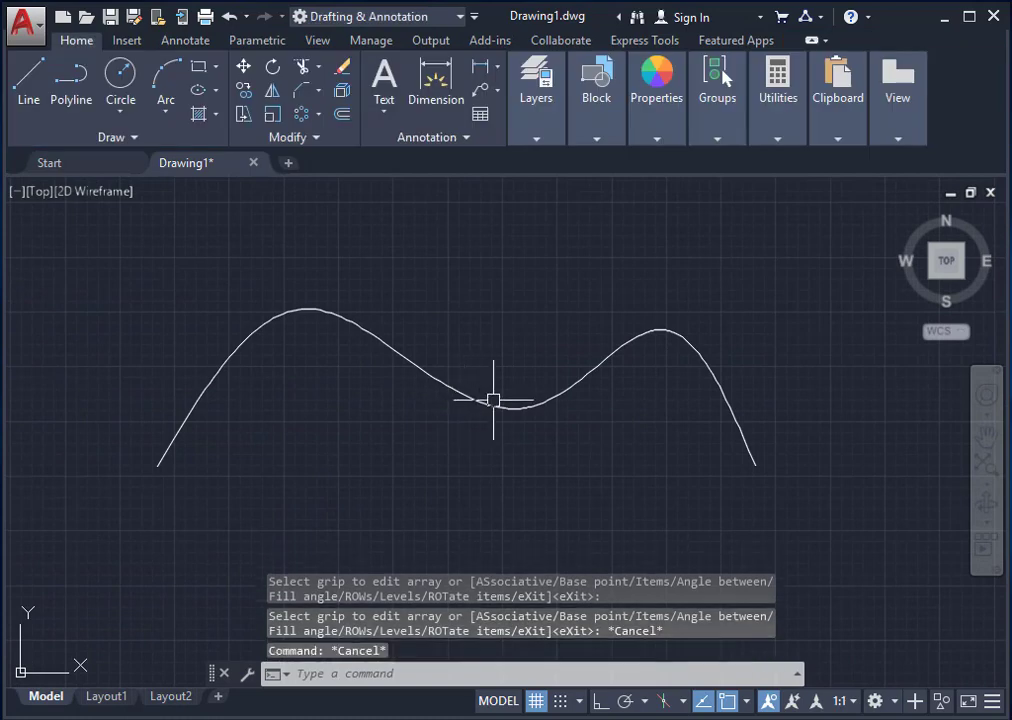
key(Escape)
key(Escape)
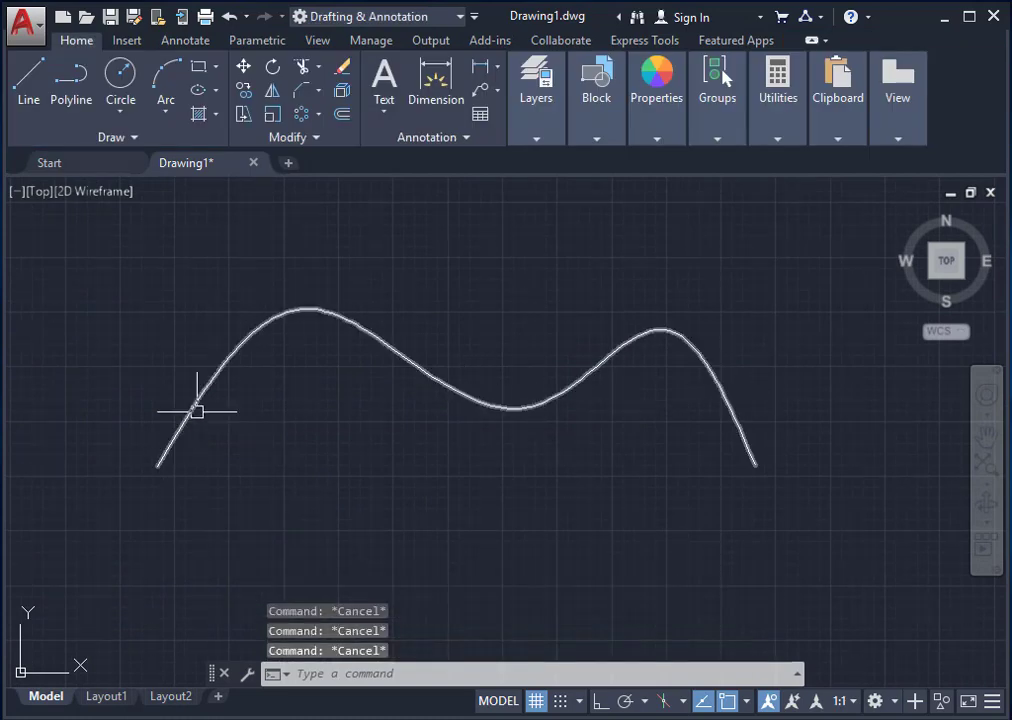
key(ctrl+z)
key(ctrl+z)
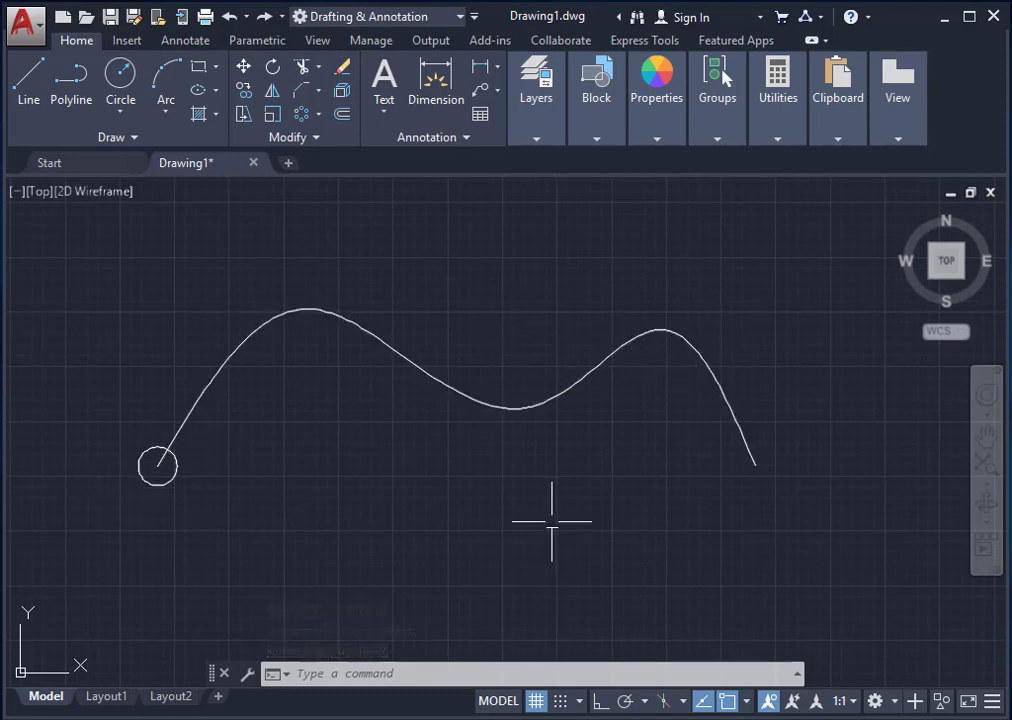
click(318, 116)
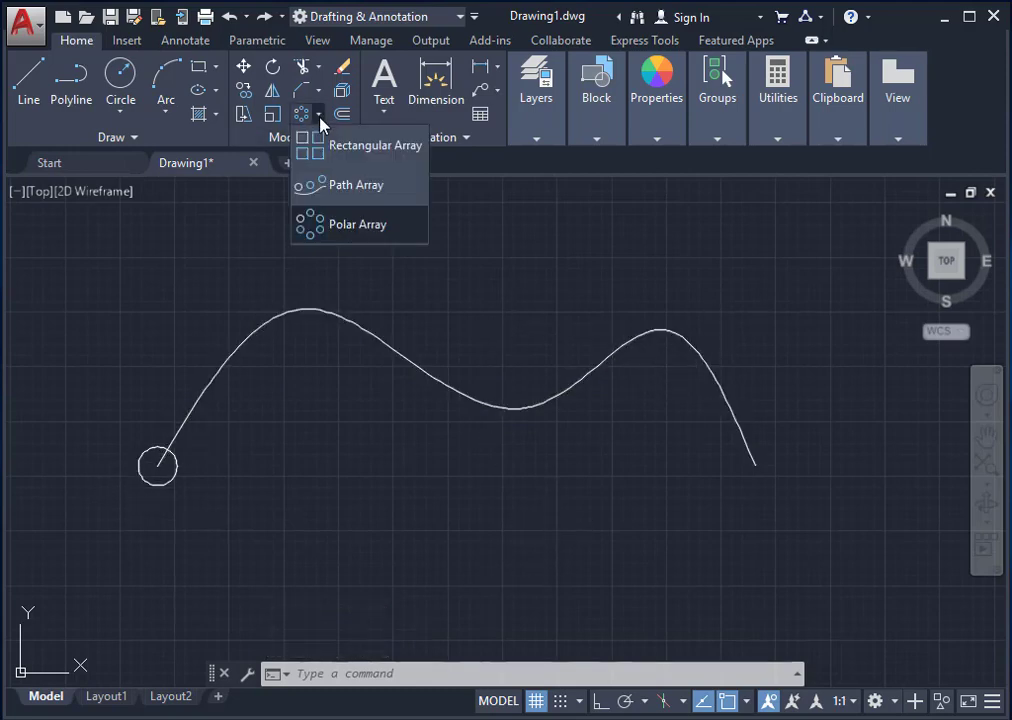
- Path-array the small circle along the spline, giving 14 copies spaced 13 apart over 172
click(349, 185)
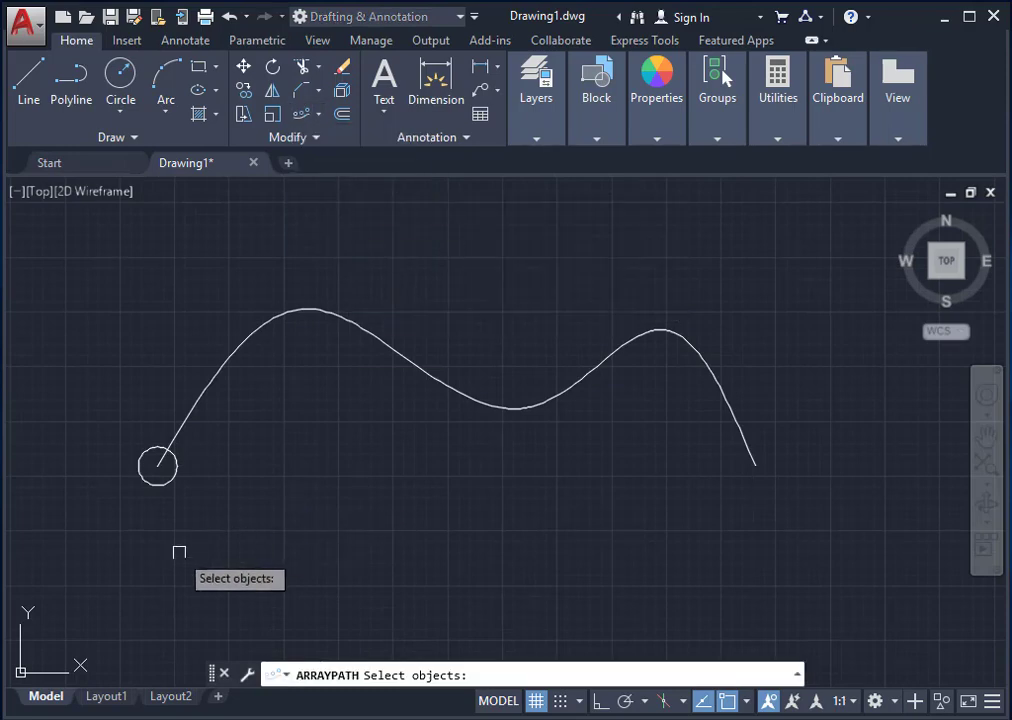
click(166, 483)
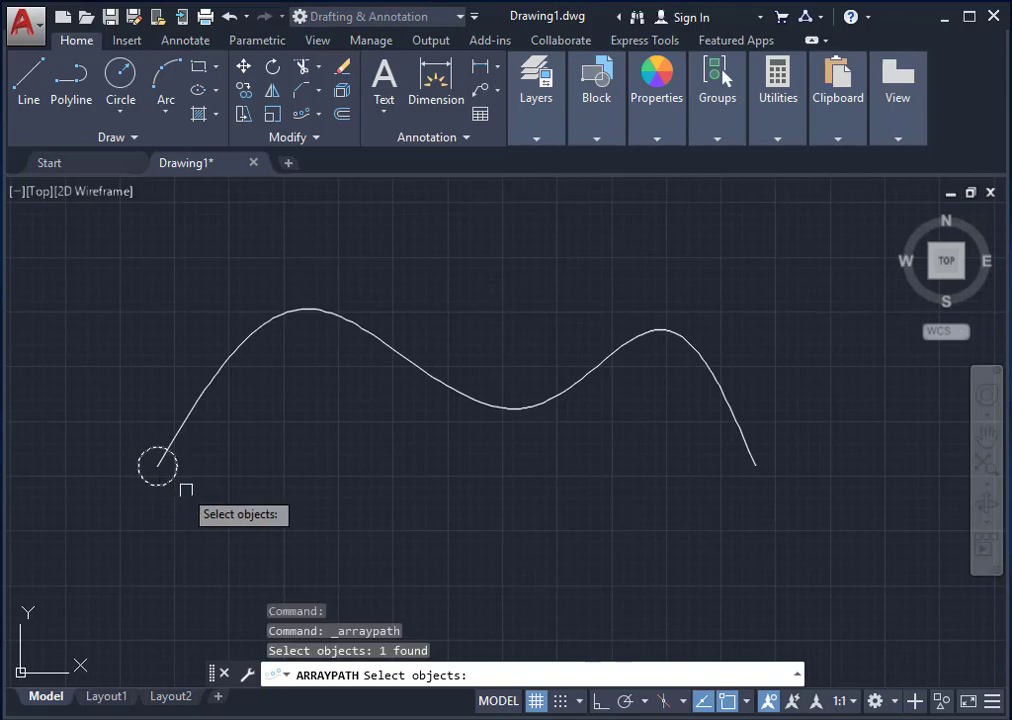
key(Return)
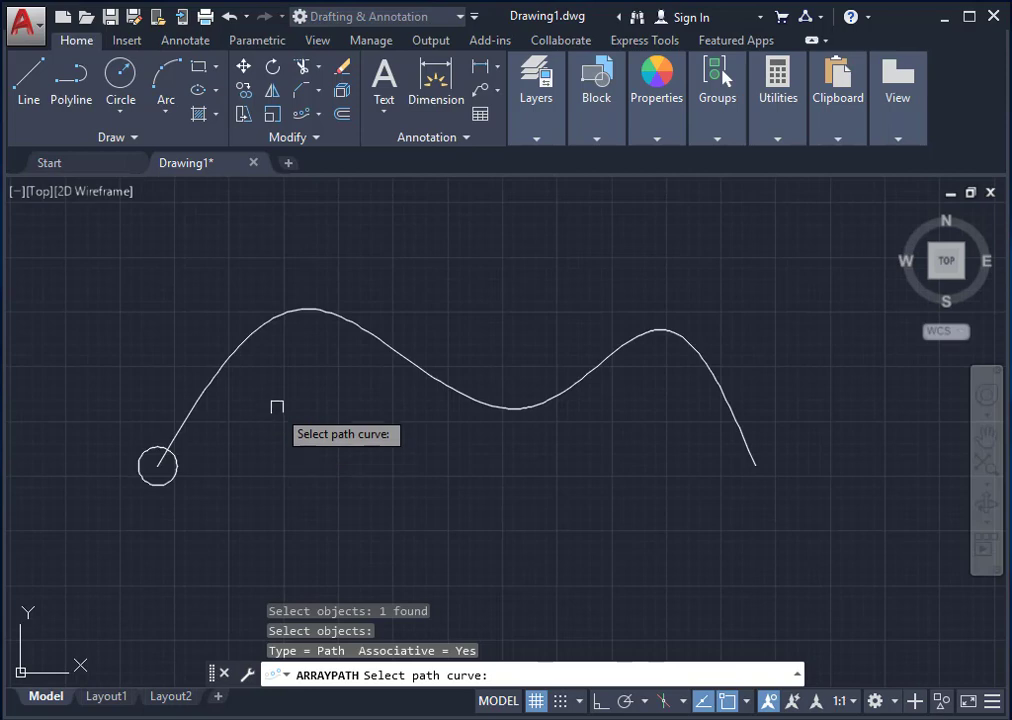
click(254, 331)
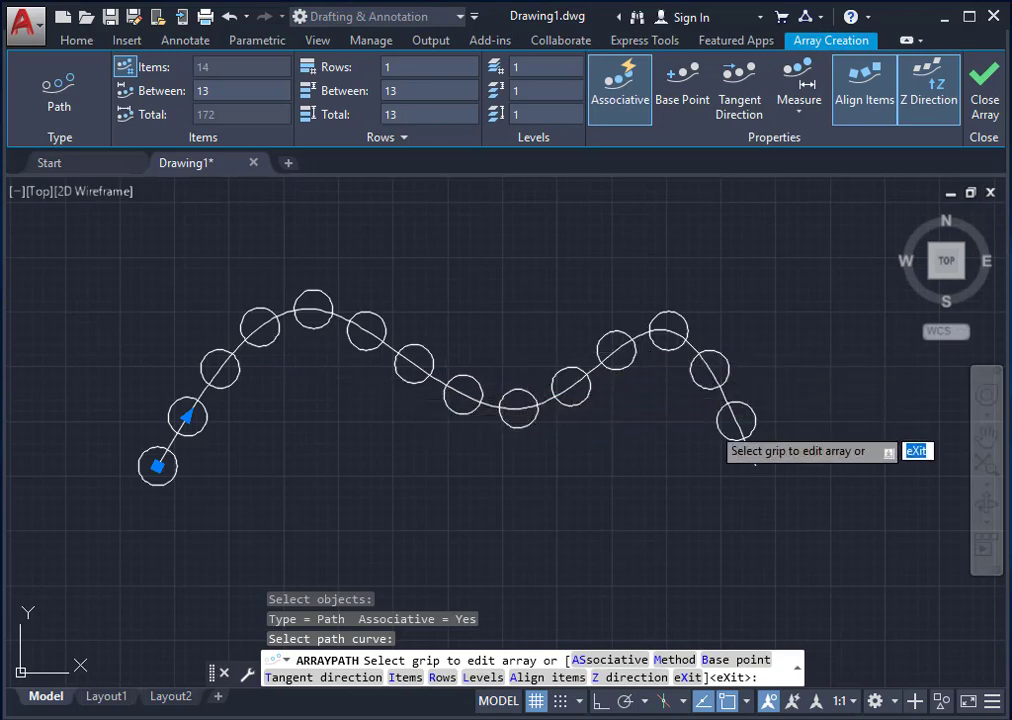
- Pan left to centre the rectangle and its grid of circles in view
middle_drag(172, 500, 538, 495)
mouse_move(250, 490)
middle_down()
mouse_move(681, 478)
mouse_move(306, 478)
mouse_move(423, 386)
mouse_move(535, 437)
middle_up()
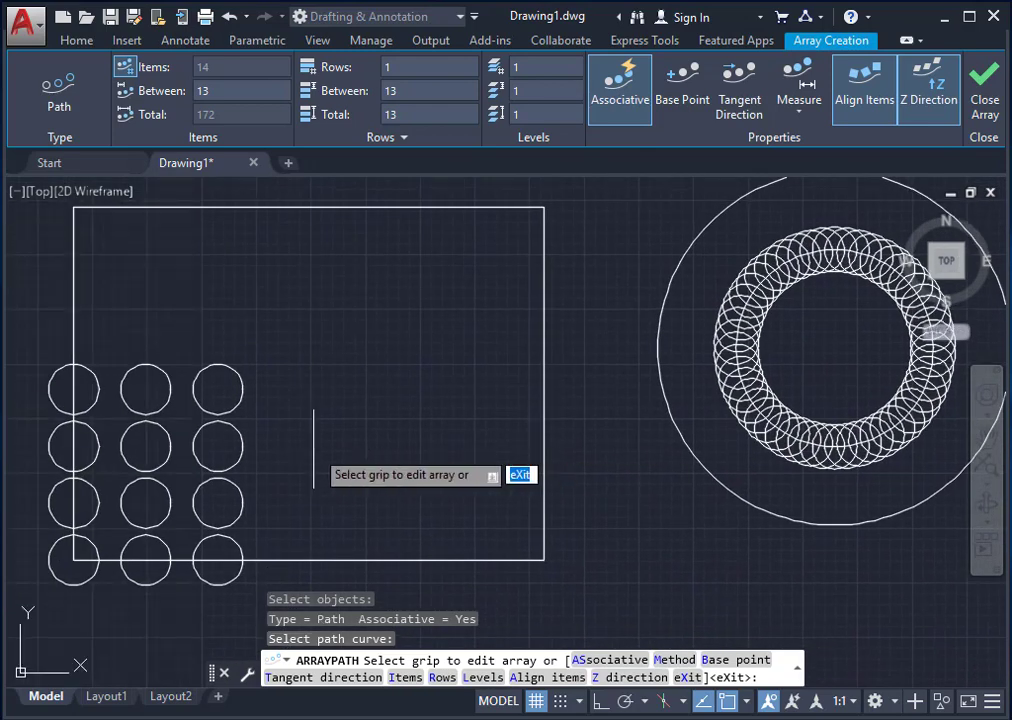
middle_drag(314, 446, 472, 447)
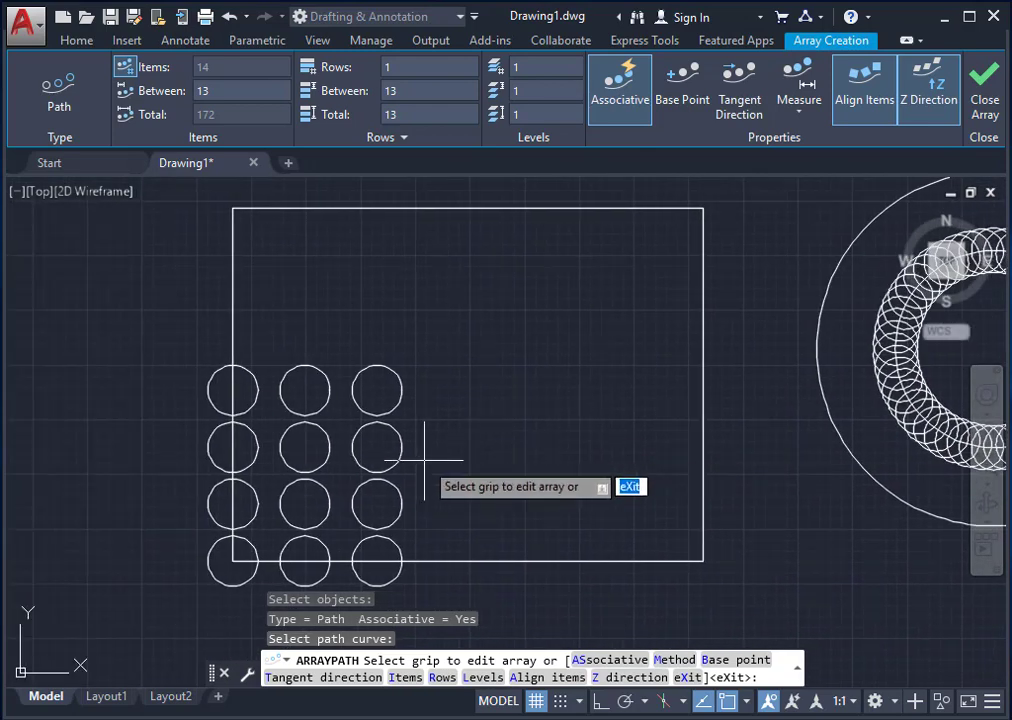